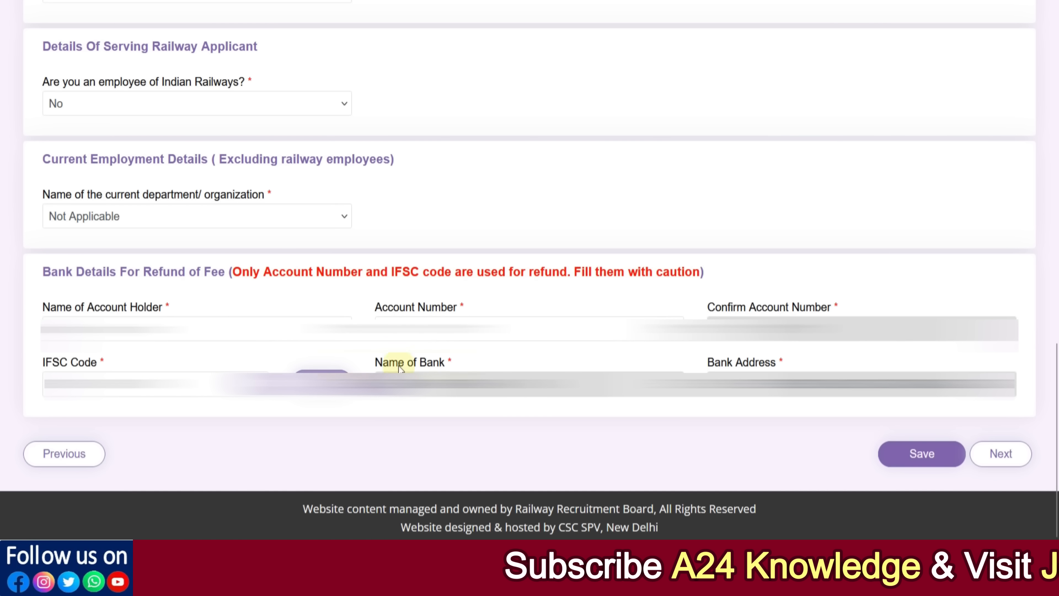
Step: Continue to the Educational Qualification section and check the state, district, board and result date fields of the Matriculation/SSLC entry
{"action": "left_click", "coordinate": [985, 469]}
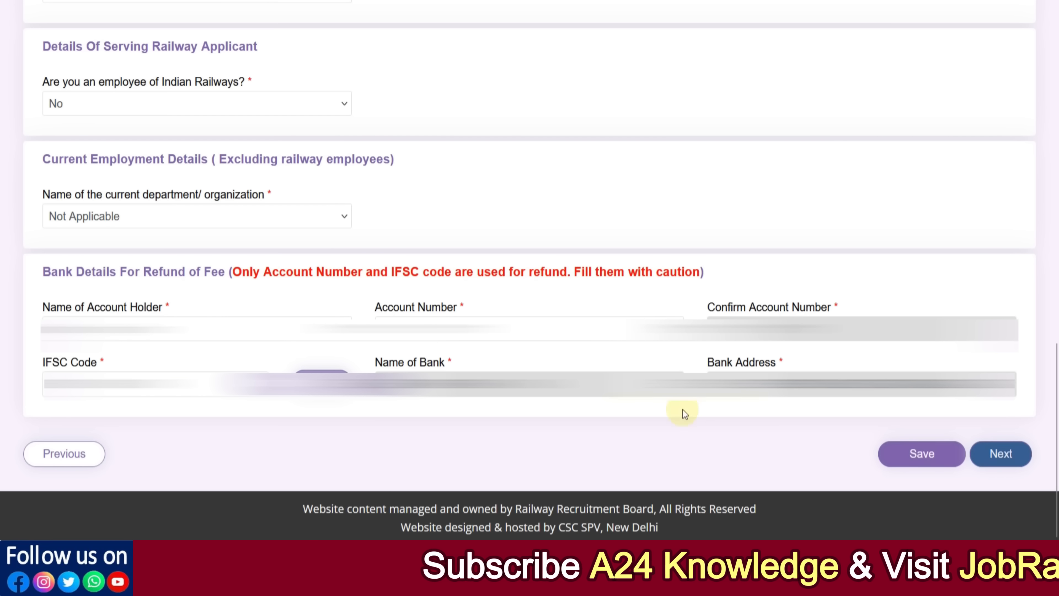
{"action": "left_click", "coordinate": [341, 295]}
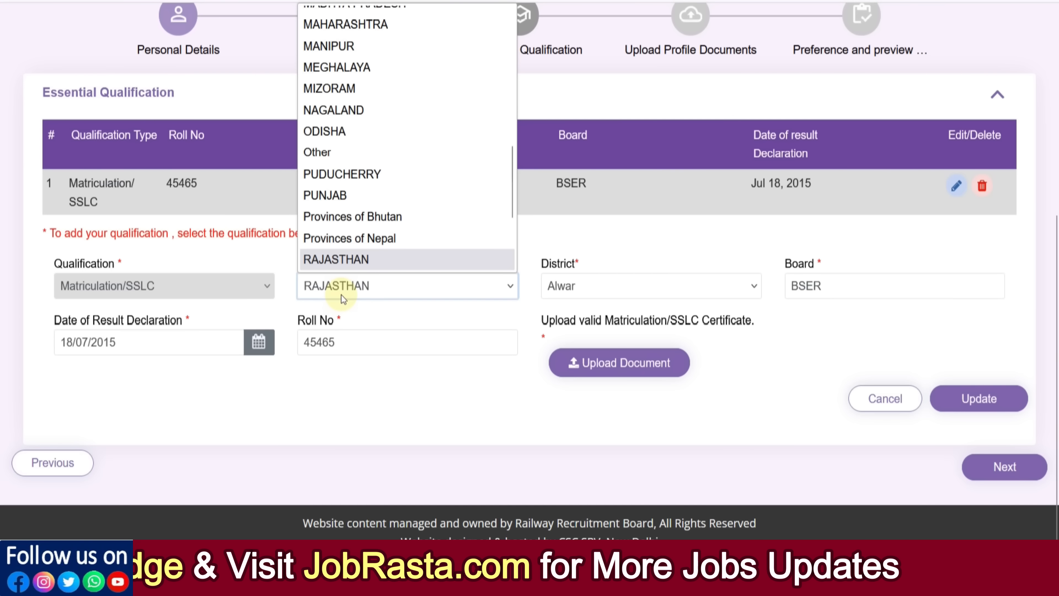
{"action": "left_click", "coordinate": [583, 246]}
{"action": "left_click", "coordinate": [591, 285]}
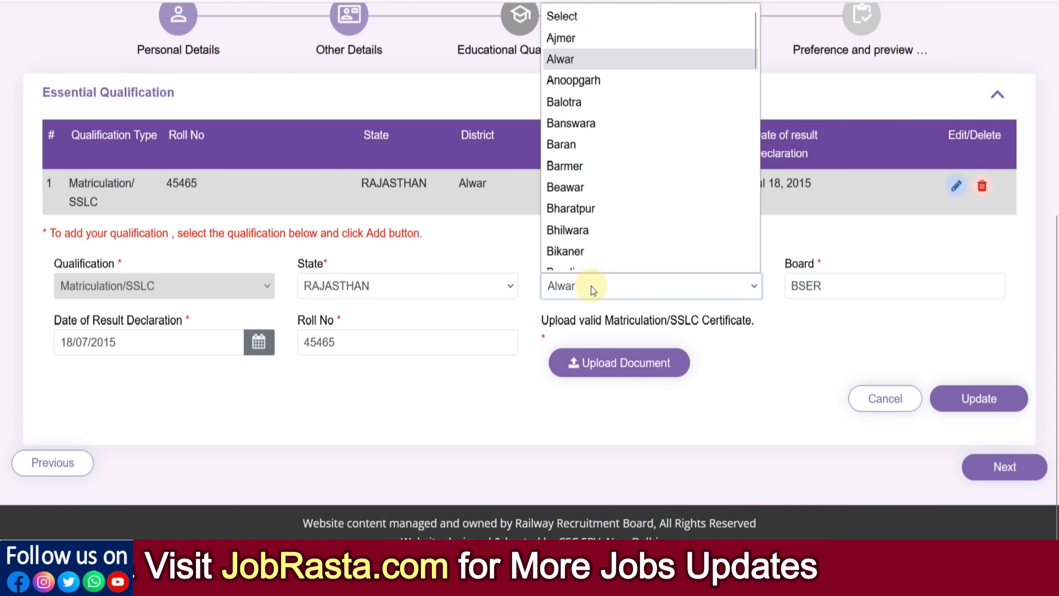
{"action": "left_click", "coordinate": [783, 315]}
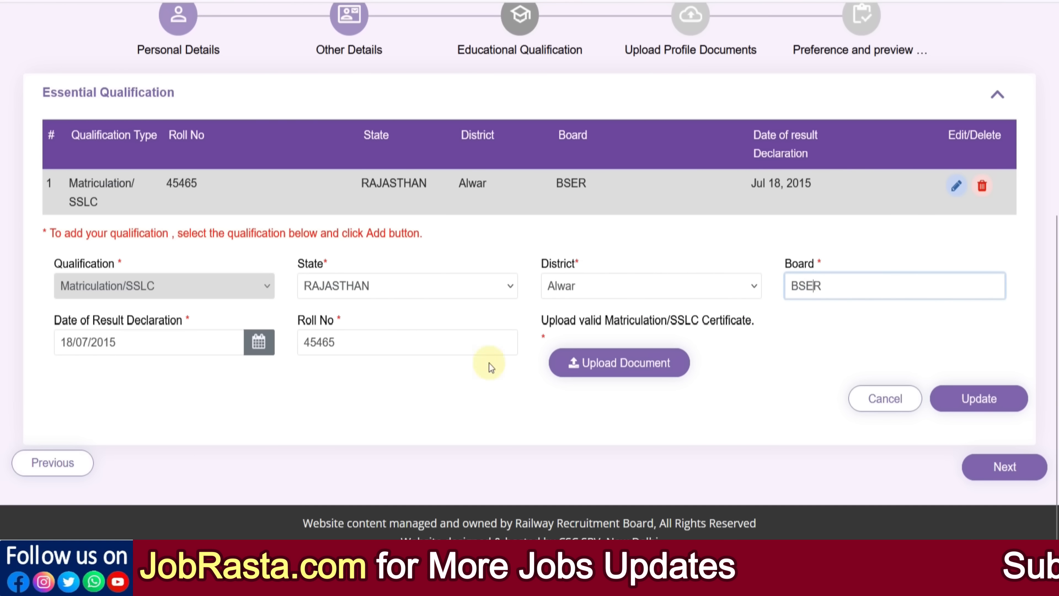
{"action": "left_click", "coordinate": [139, 352]}
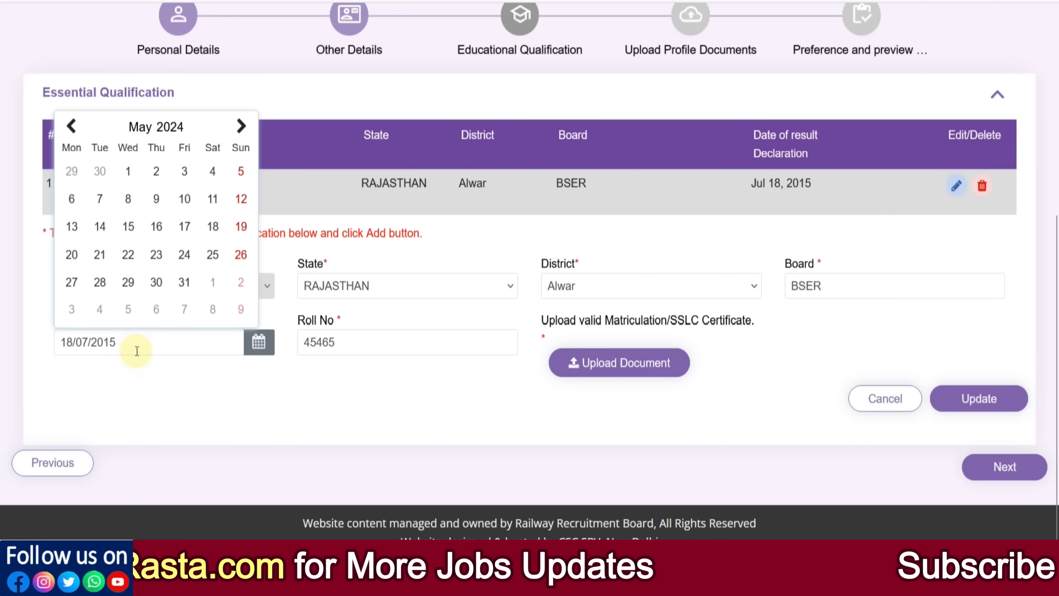
{"action": "left_click", "coordinate": [223, 392]}
Step: Upload 10th.pdf as the Matriculation/SSLC certificate and save it
{"action": "left_click", "coordinate": [619, 362]}
{"action": "left_click", "coordinate": [677, 98]}
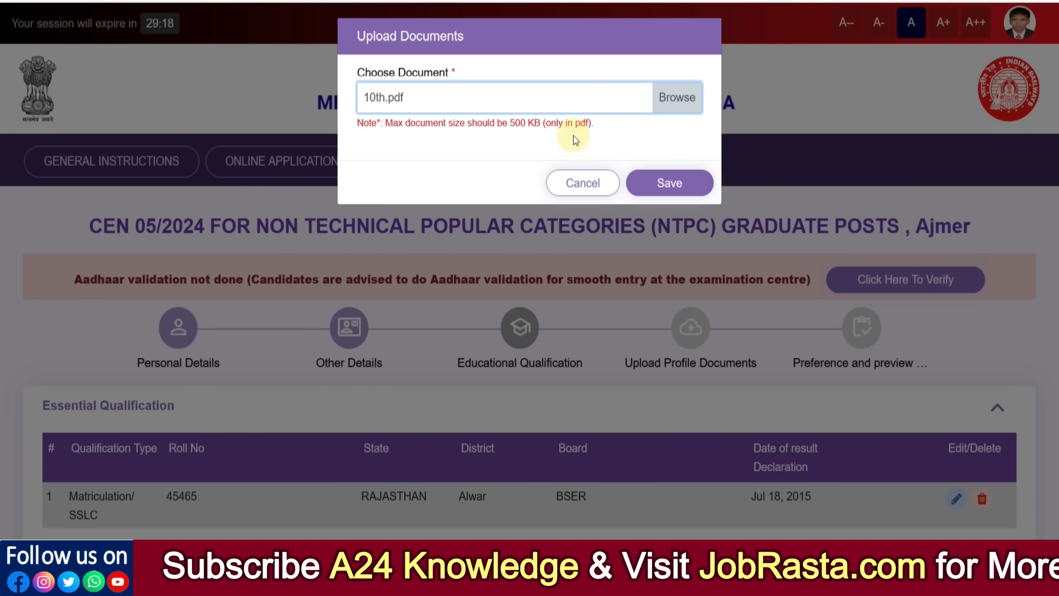
{"action": "left_click", "coordinate": [673, 192]}
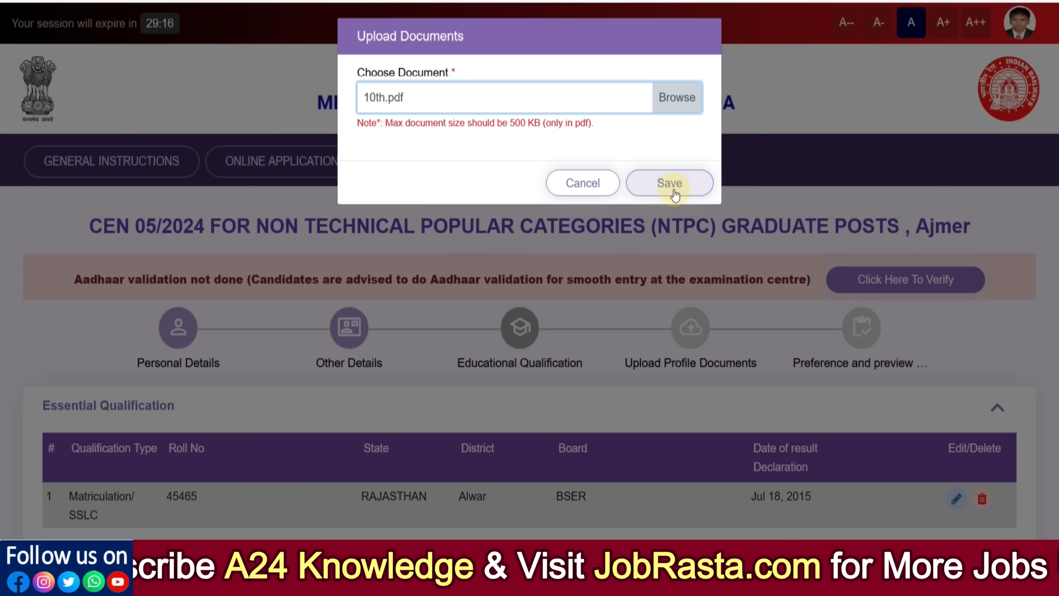
Step: Enter MECHANICAL ENGINEERING as the sub-stream for the bachelor degree qualification
{"action": "scroll", "coordinate": [666, 185], "scroll_direction": "down", "scroll_amount": 8}
{"action": "left_click", "coordinate": [592, 239]}
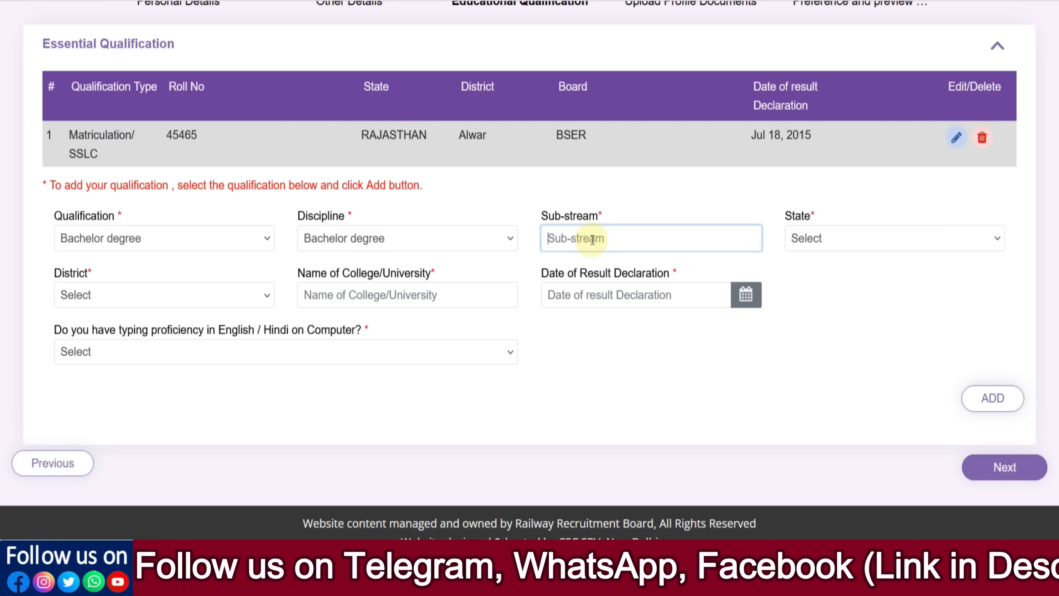
{"action": "type", "text": "MEC"}
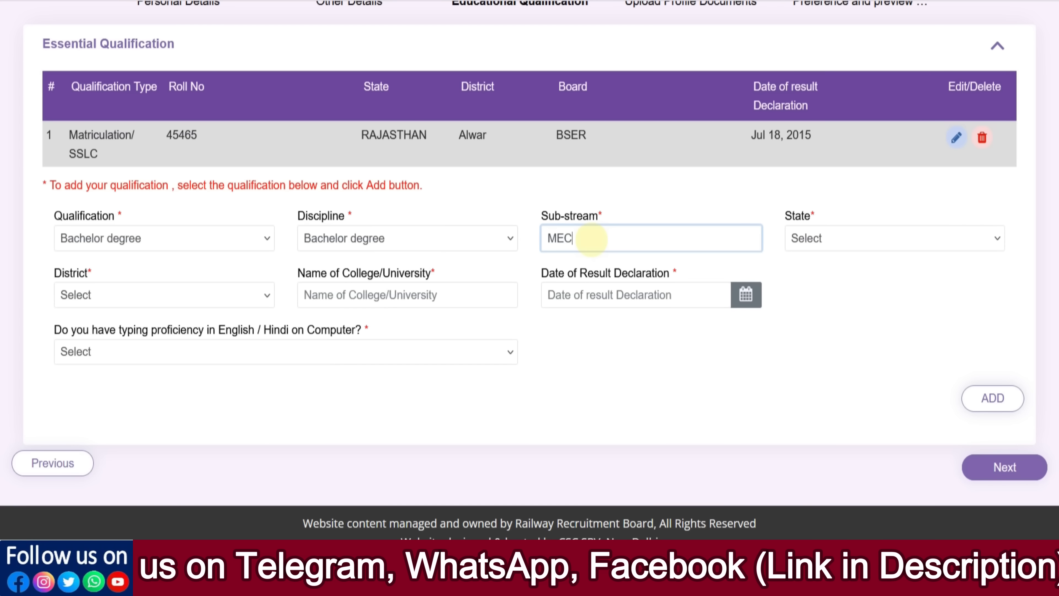
{"action": "type", "text": "HANICAL"}
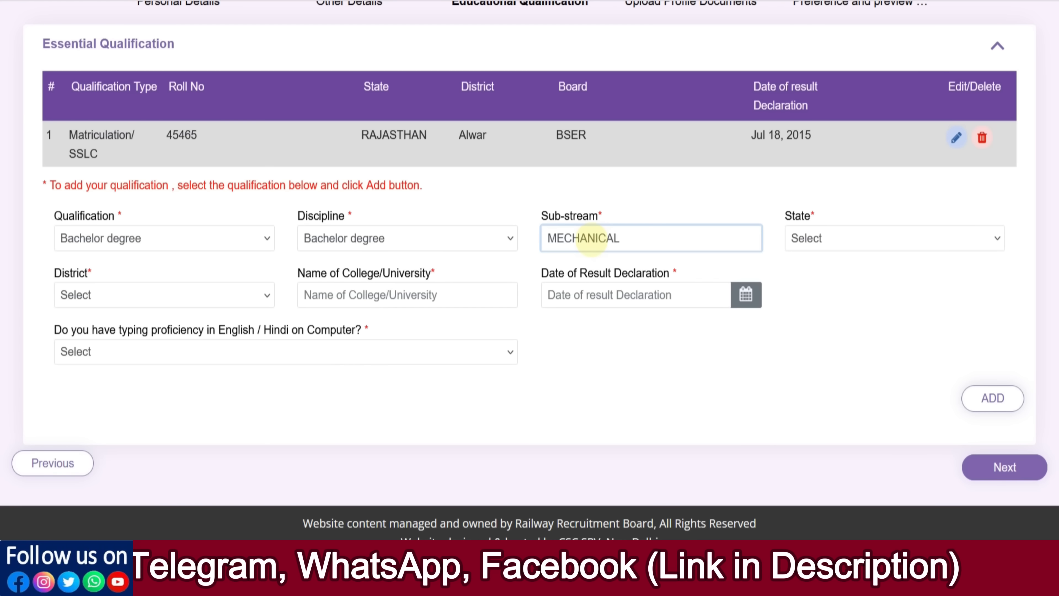
{"action": "type", "text": " ENGINEERI"}
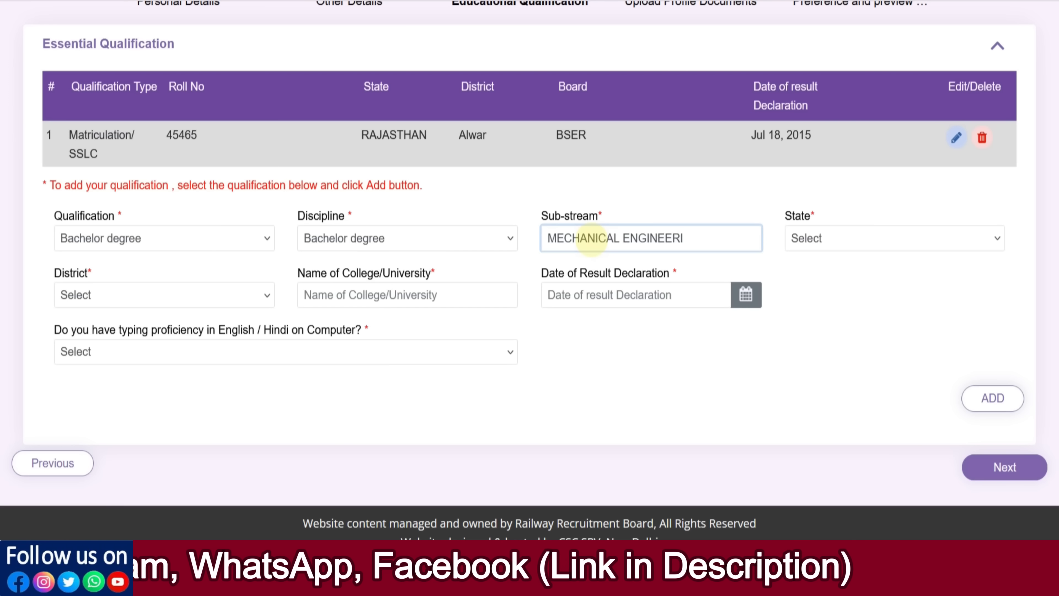
{"action": "type", "text": "NG"}
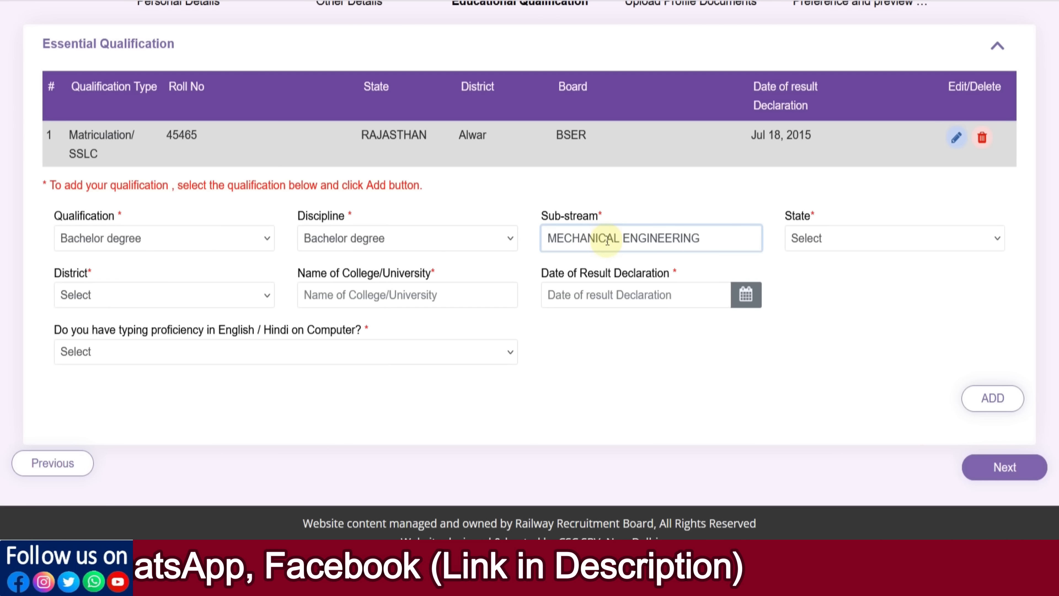
Step: Set the degree's state to RAJASTHAN and district to Alwar, and enter RTU as the college/university
{"action": "left_click", "coordinate": [824, 238]}
{"action": "scroll", "coordinate": [842, 416], "scroll_direction": "down", "scroll_amount": 10}
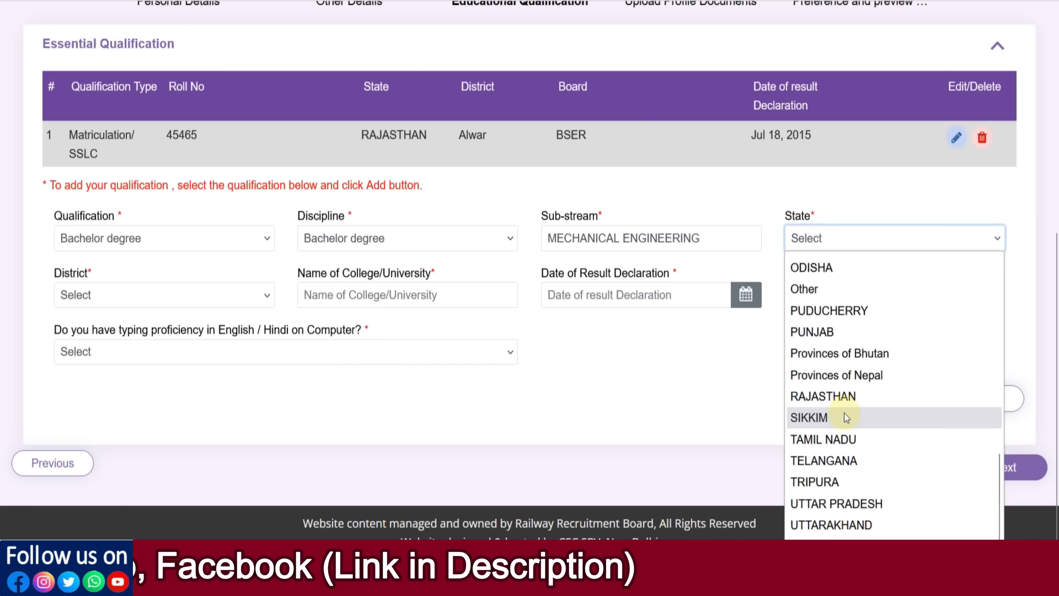
{"action": "left_click", "coordinate": [830, 398]}
{"action": "left_click", "coordinate": [147, 300]}
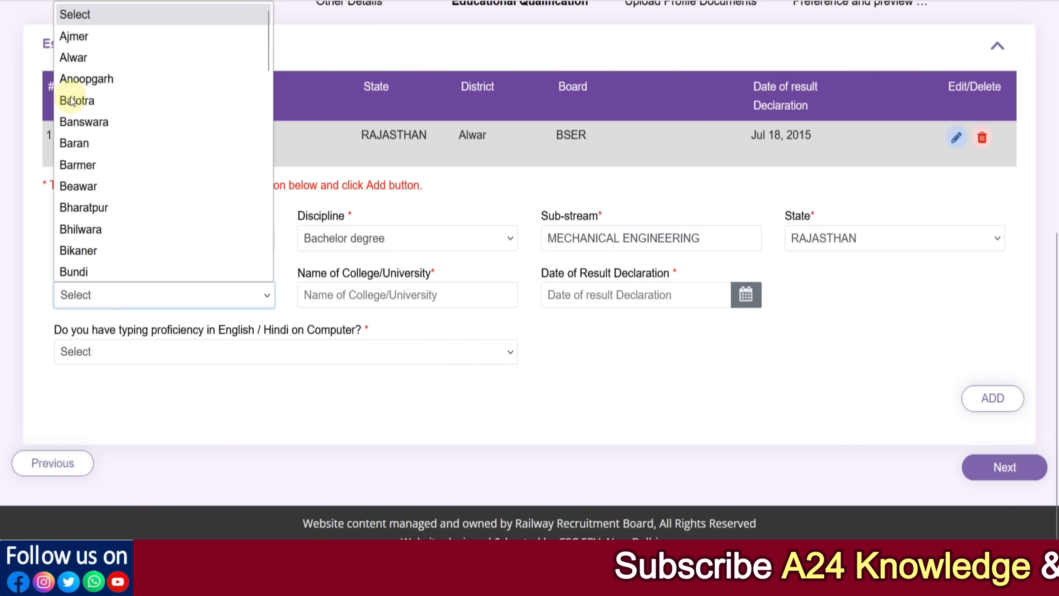
{"action": "left_click", "coordinate": [75, 57]}
{"action": "left_click", "coordinate": [371, 292]}
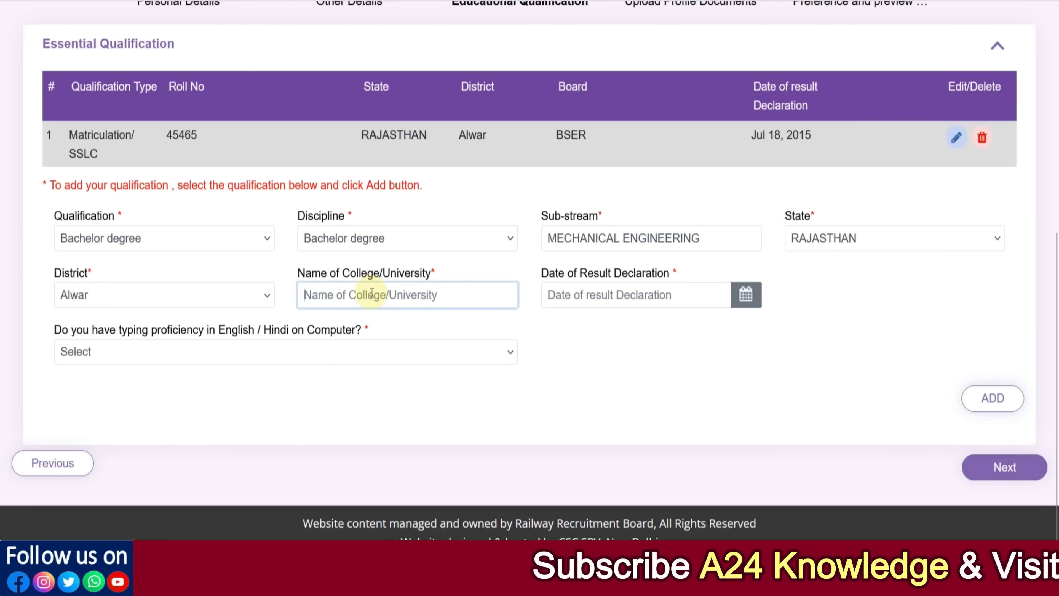
{"action": "type", "text": "RTU"}
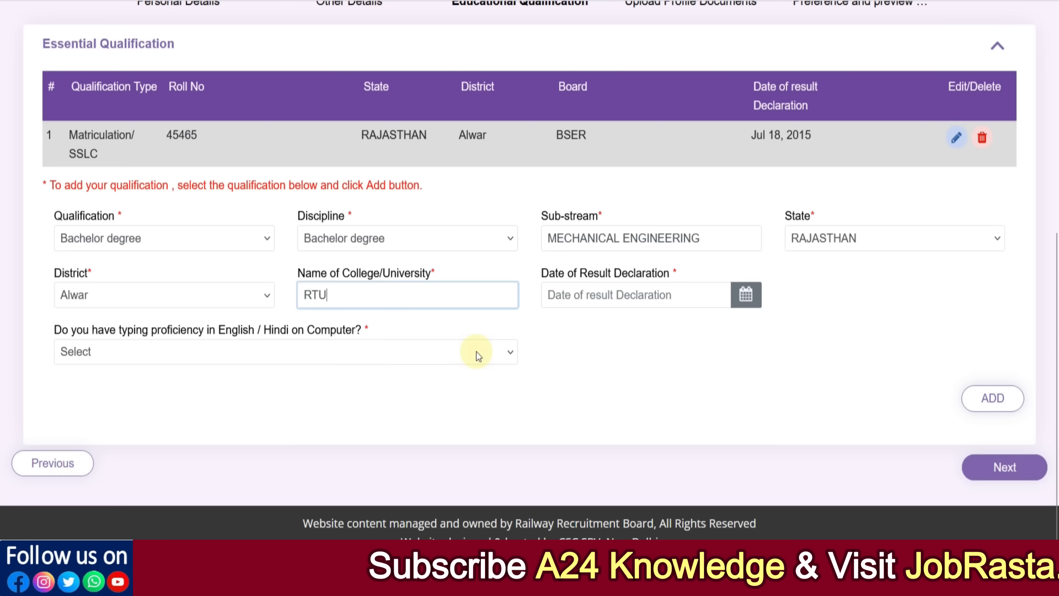
Step: Set the bachelor degree's date of result declaration to 30/09/2022
{"action": "left_click", "coordinate": [743, 301]}
{"action": "left_click", "coordinate": [656, 79]}
{"action": "left_click", "coordinate": [572, 184]}
{"action": "left_click", "coordinate": [629, 78]}
{"action": "left_click", "coordinate": [704, 205]}
{"action": "left_click", "coordinate": [670, 233]}
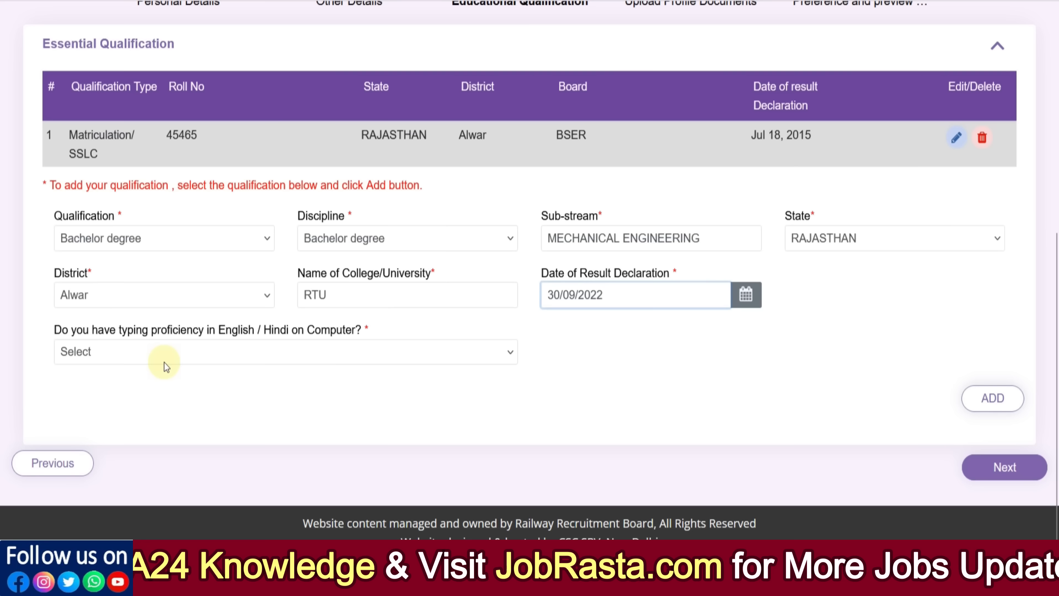
Step: Set the answer on typing proficiency in English / Hindi on computer to No
{"action": "left_click", "coordinate": [182, 351]}
{"action": "left_click", "coordinate": [137, 398]}
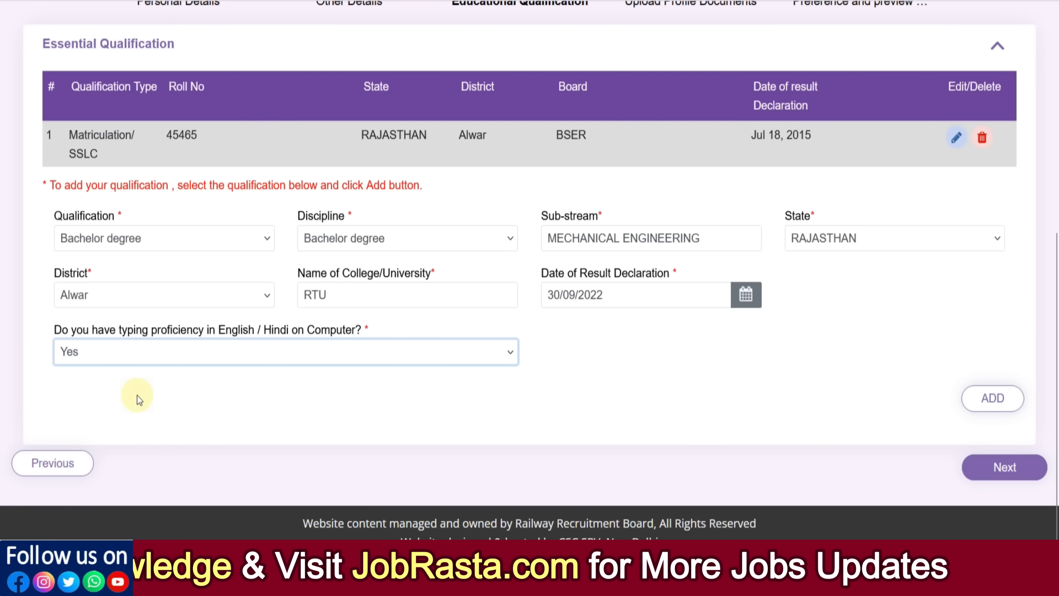
{"action": "left_click", "coordinate": [140, 361]}
{"action": "left_click", "coordinate": [125, 418]}
{"action": "left_click", "coordinate": [550, 347]}
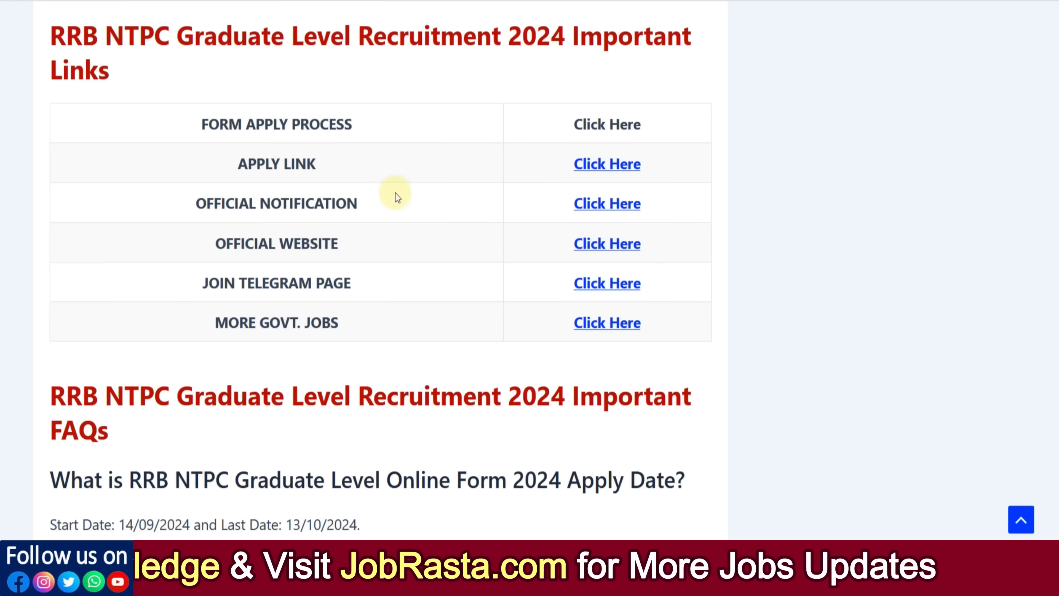
Step: Examine the recruitment article's eligibility section for posts requiring English/Hindi typing proficiency, and return to the application form's typing question
{"action": "scroll", "coordinate": [570, 315], "scroll_direction": "down", "scroll_amount": 10}
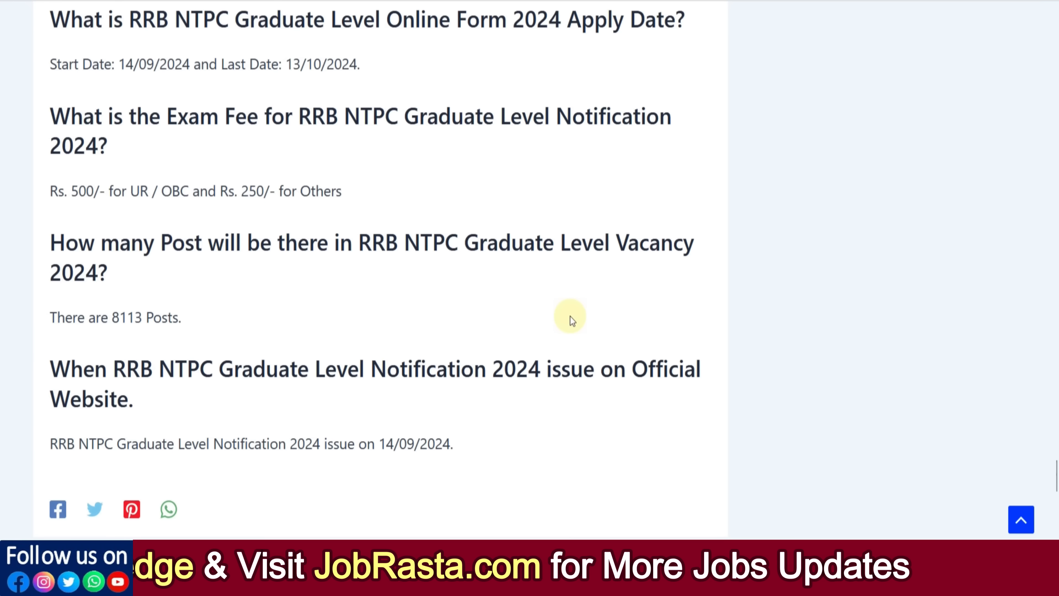
{"action": "scroll", "coordinate": [572, 314], "scroll_direction": "up", "scroll_amount": 15}
{"action": "scroll", "coordinate": [572, 314], "scroll_direction": "up", "scroll_amount": 15}
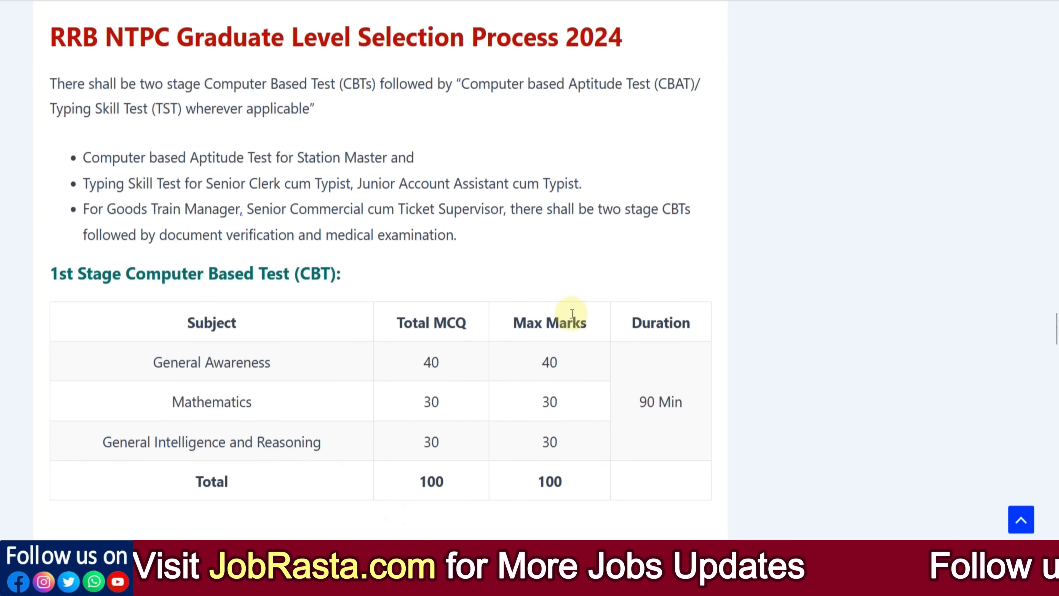
{"action": "scroll", "coordinate": [573, 312], "scroll_direction": "up", "scroll_amount": 2}
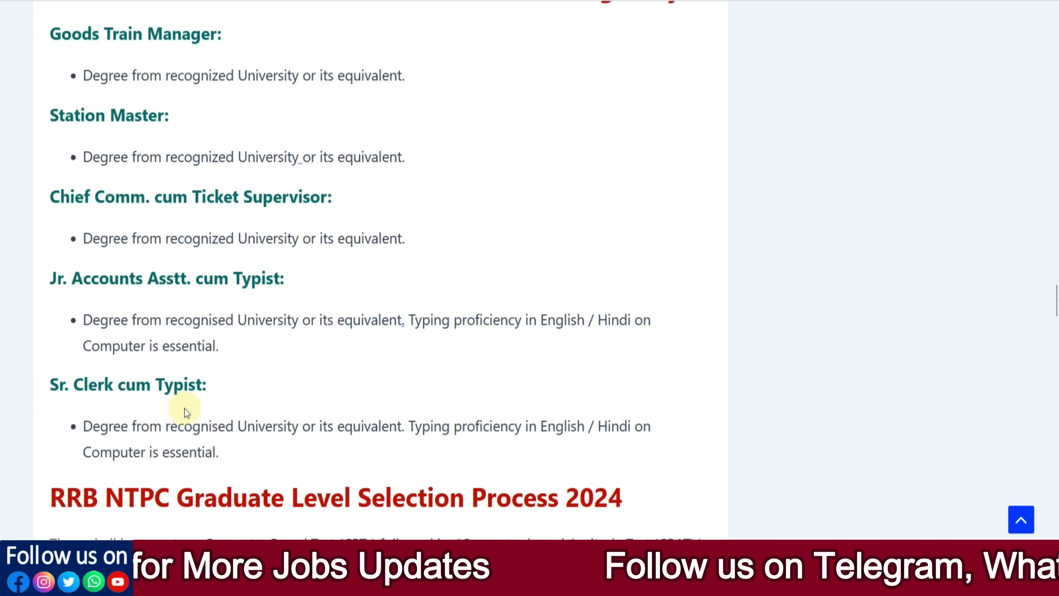
{"action": "left_click_drag", "start_coordinate": [412, 319], "coordinate": [501, 320]}
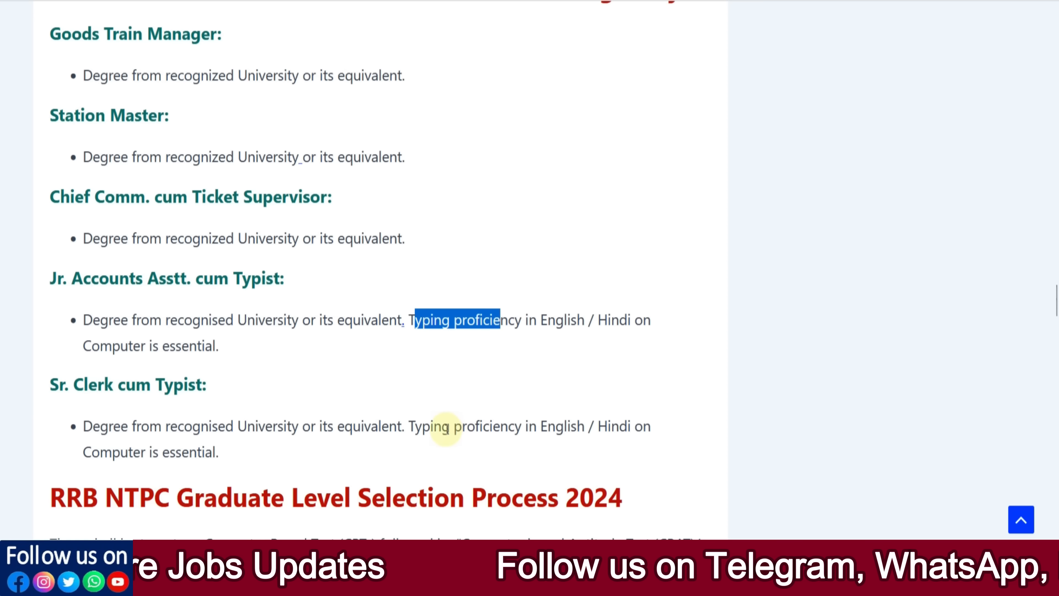
{"action": "left_click_drag", "start_coordinate": [449, 426], "coordinate": [559, 426]}
{"action": "left_click", "coordinate": [559, 426]}
{"action": "scroll", "coordinate": [384, 296], "scroll_direction": "up", "scroll_amount": 2}
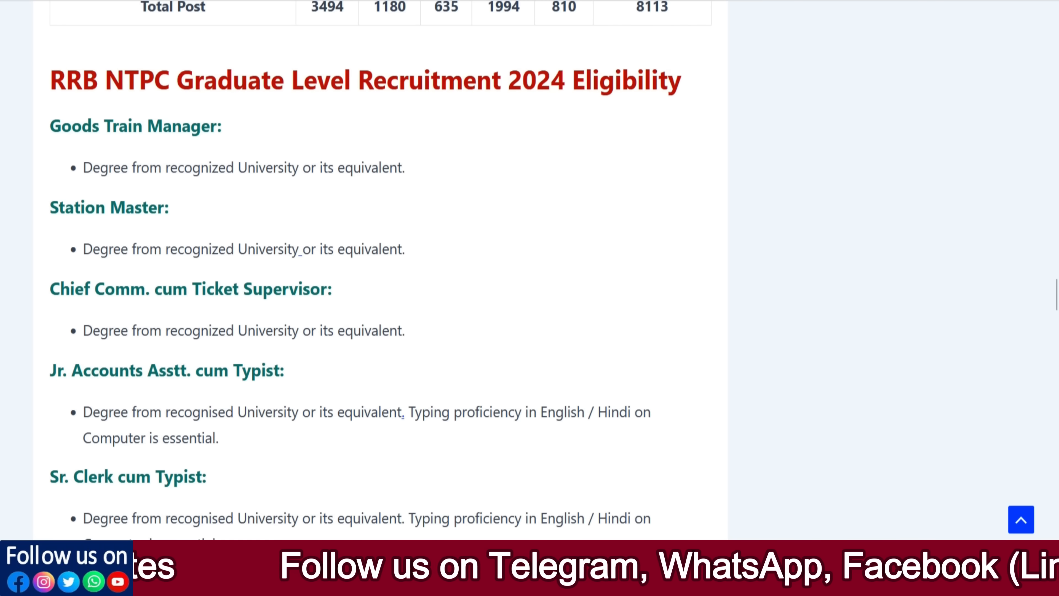
{"action": "left_click", "coordinate": [233, 1]}
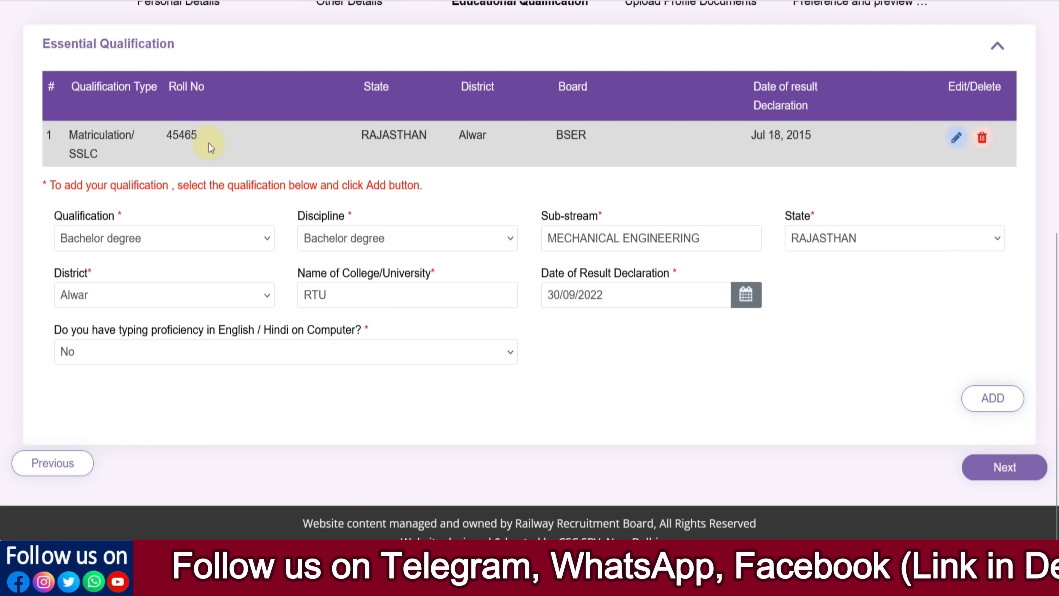
{"action": "left_click", "coordinate": [232, 346]}
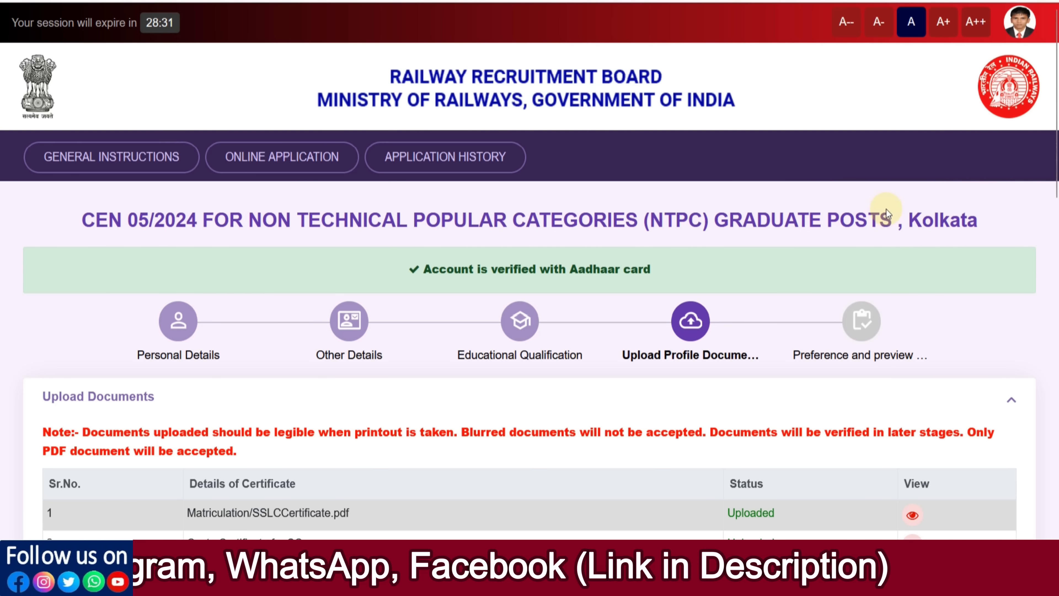
Step: Review the uploaded certificates, the applicant's photograph and signature, and the specifications for both images
{"action": "scroll", "coordinate": [771, 240], "scroll_direction": "down", "scroll_amount": 5}
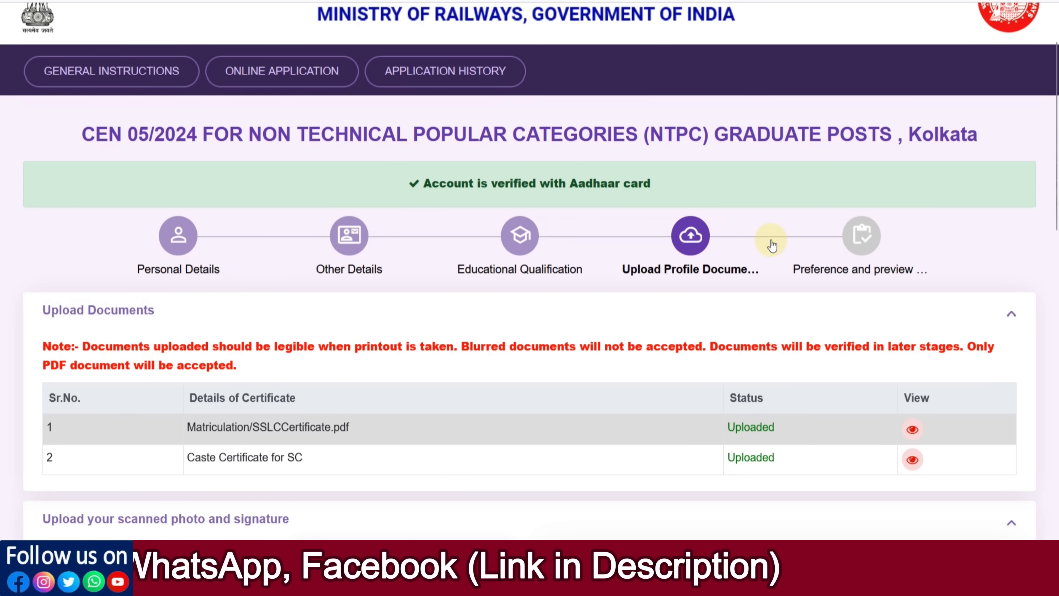
{"action": "scroll", "coordinate": [664, 219], "scroll_direction": "down", "scroll_amount": 5}
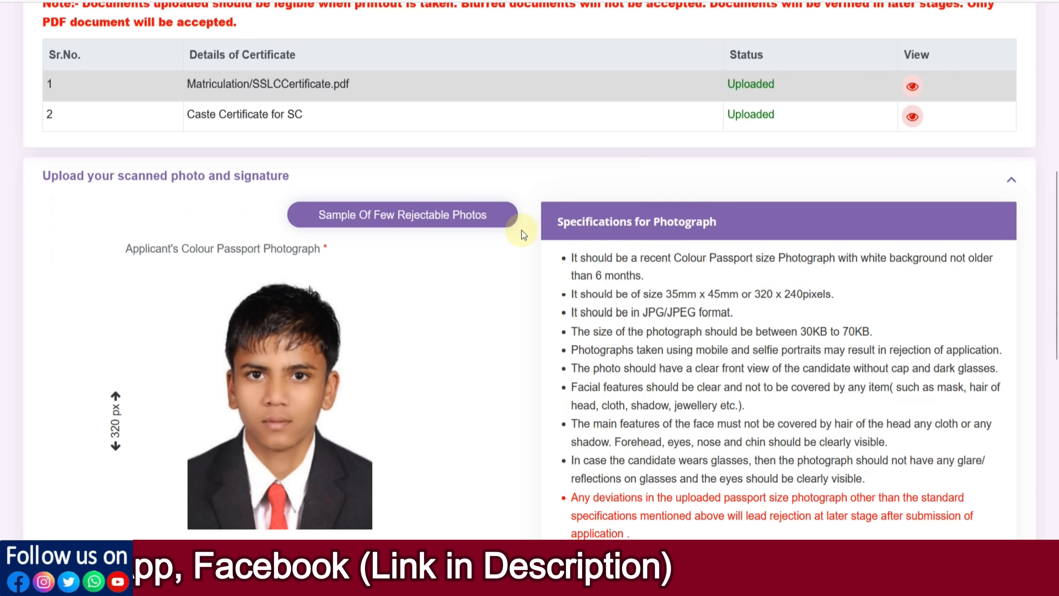
{"action": "scroll", "coordinate": [521, 230], "scroll_direction": "down", "scroll_amount": 1}
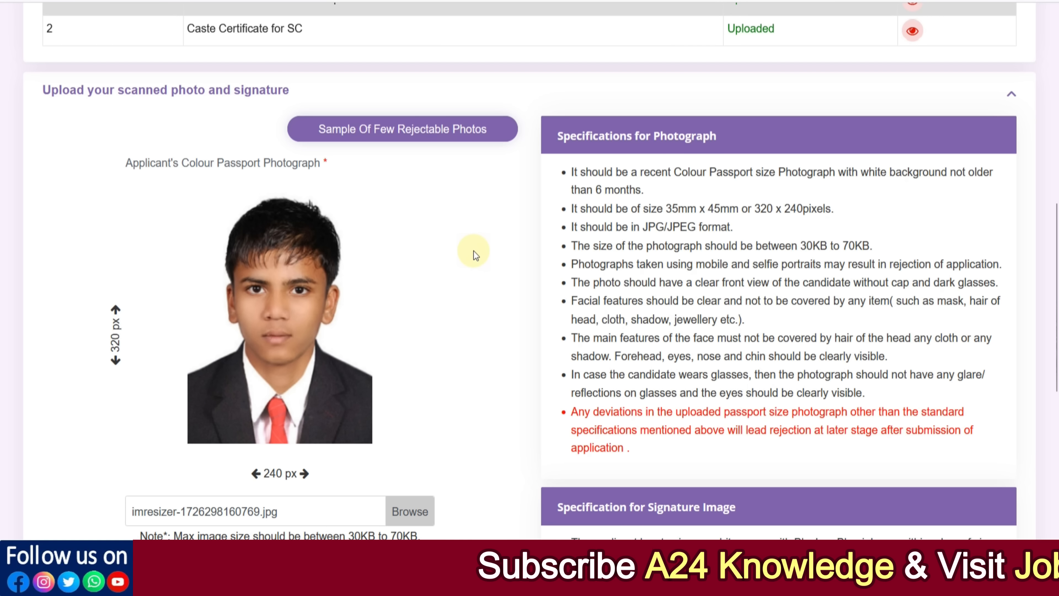
{"action": "scroll", "coordinate": [462, 242], "scroll_direction": "down", "scroll_amount": 5}
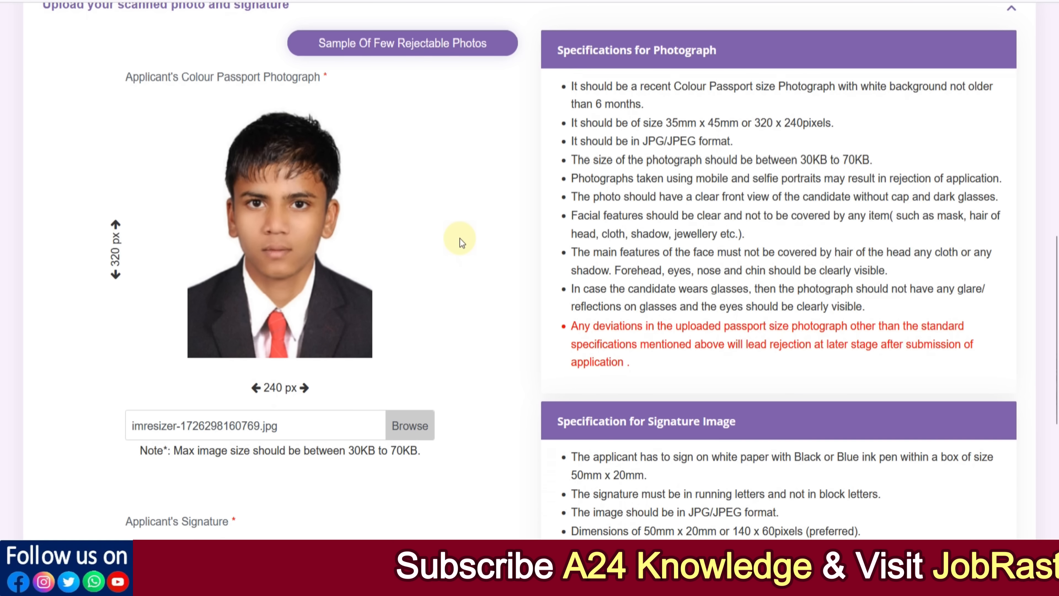
{"action": "scroll", "coordinate": [402, 297], "scroll_direction": "down", "scroll_amount": 2}
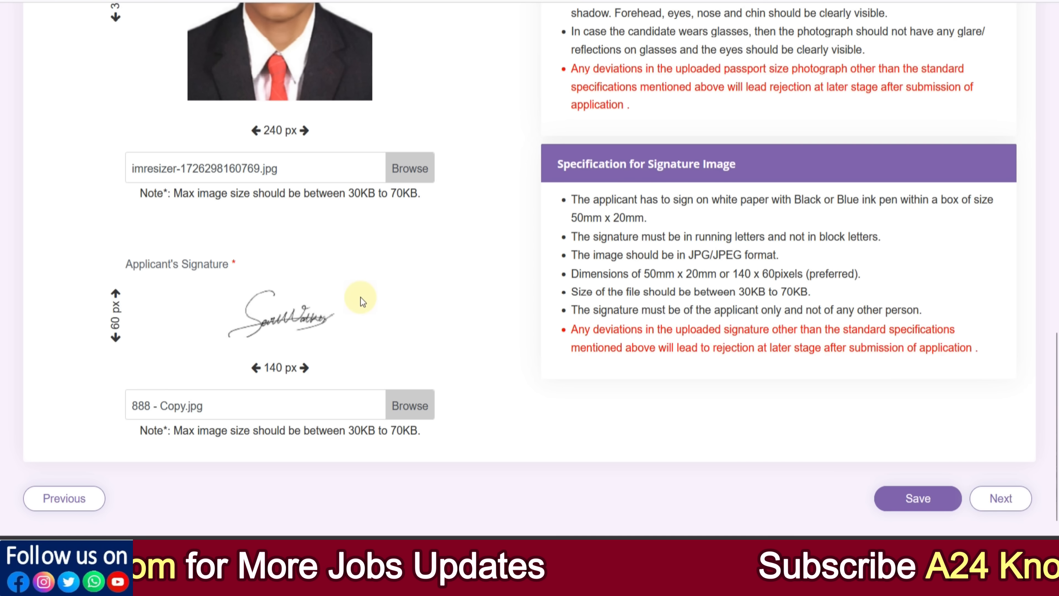
{"action": "scroll", "coordinate": [361, 297], "scroll_direction": "up", "scroll_amount": 4}
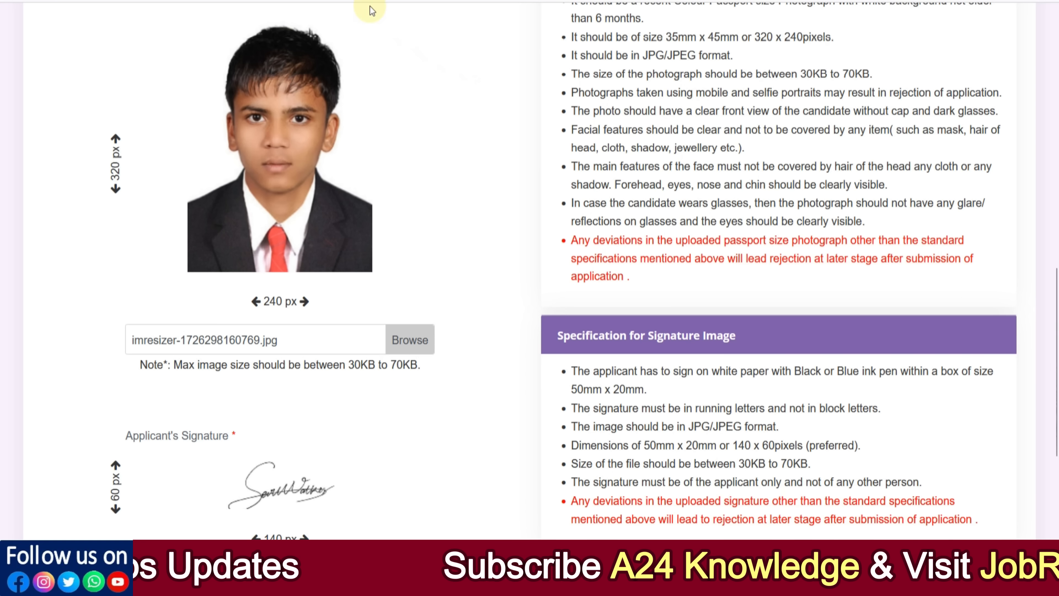
Step: Switch to imResizer to view the loaded signature and photo, and return to the application's photograph section
{"action": "left_click", "coordinate": [313, 1]}
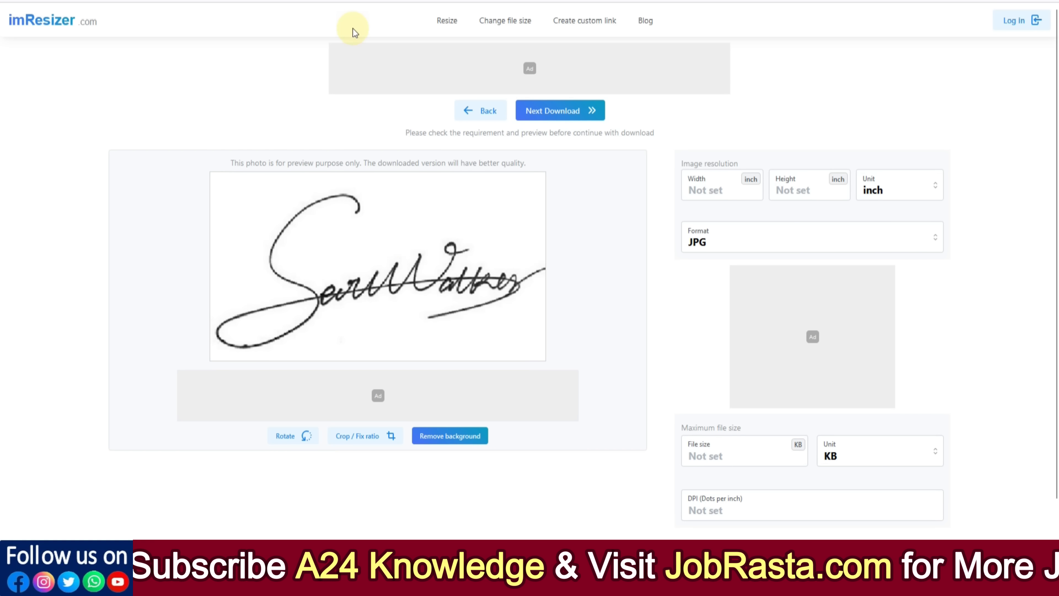
{"action": "left_click", "coordinate": [342, 1]}
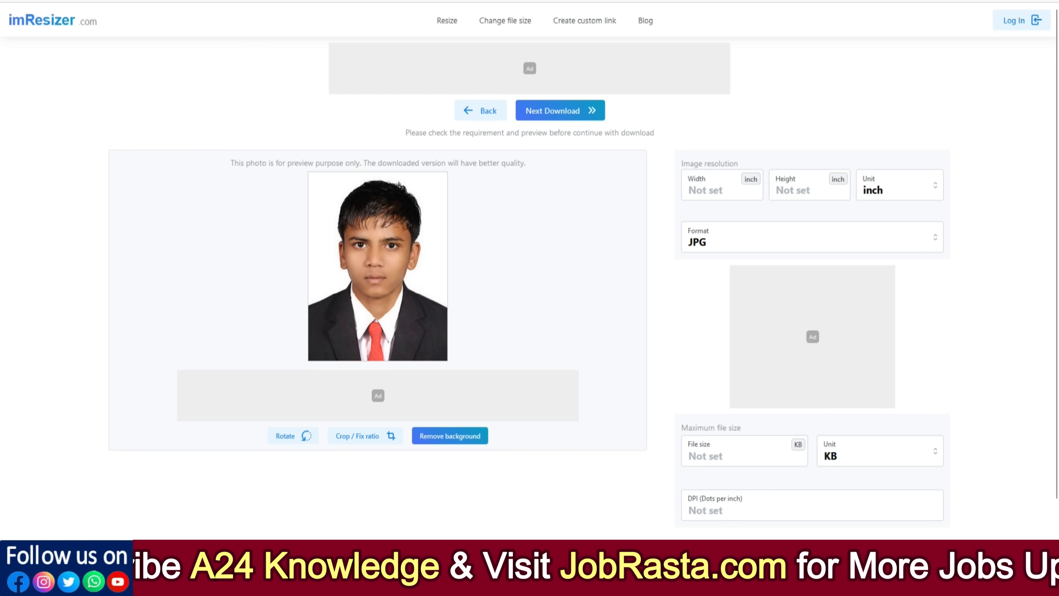
{"action": "left_click", "coordinate": [238, 1]}
{"action": "scroll", "coordinate": [599, 229], "scroll_direction": "up", "scroll_amount": 2}
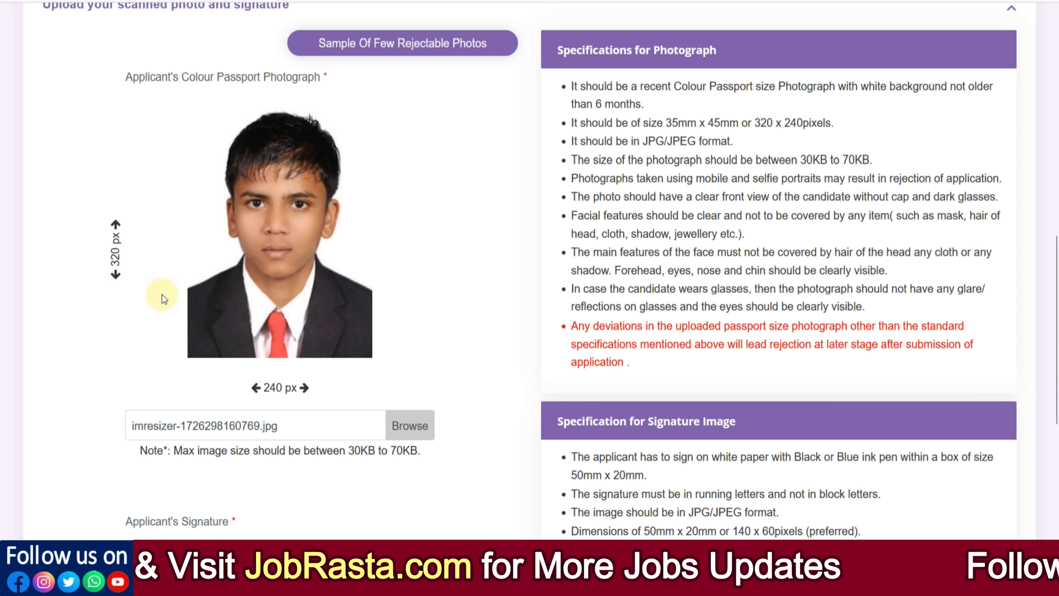
Step: Switch to imResizer and set the applicant photo's resolution to 240 px wide by 320 px high, checking the form's photograph specifications
{"action": "left_click", "coordinate": [439, 1]}
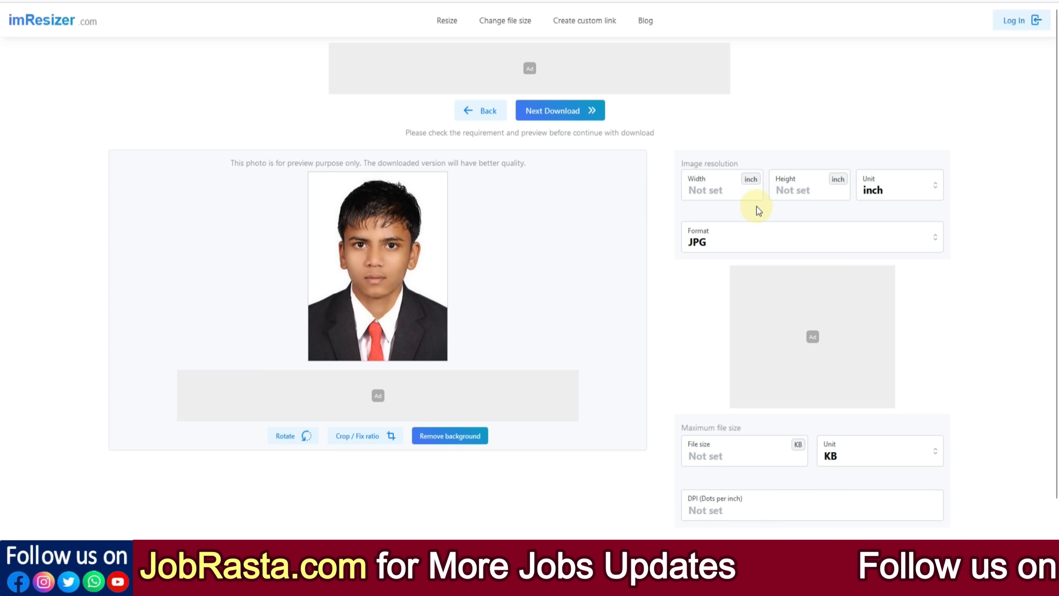
{"action": "left_click", "coordinate": [869, 197]}
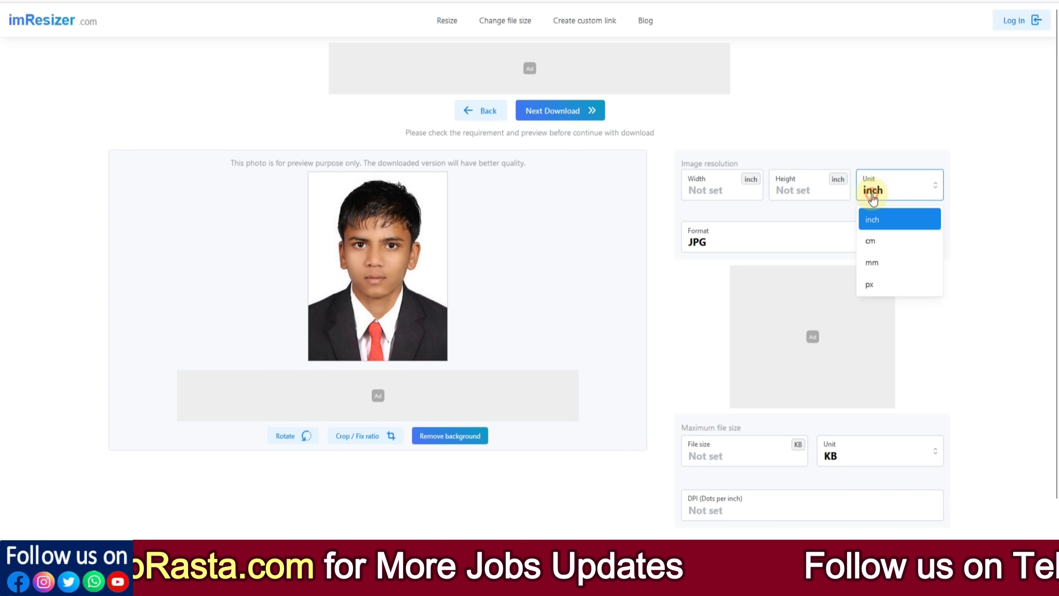
{"action": "left_click", "coordinate": [882, 286]}
{"action": "left_click", "coordinate": [718, 197]}
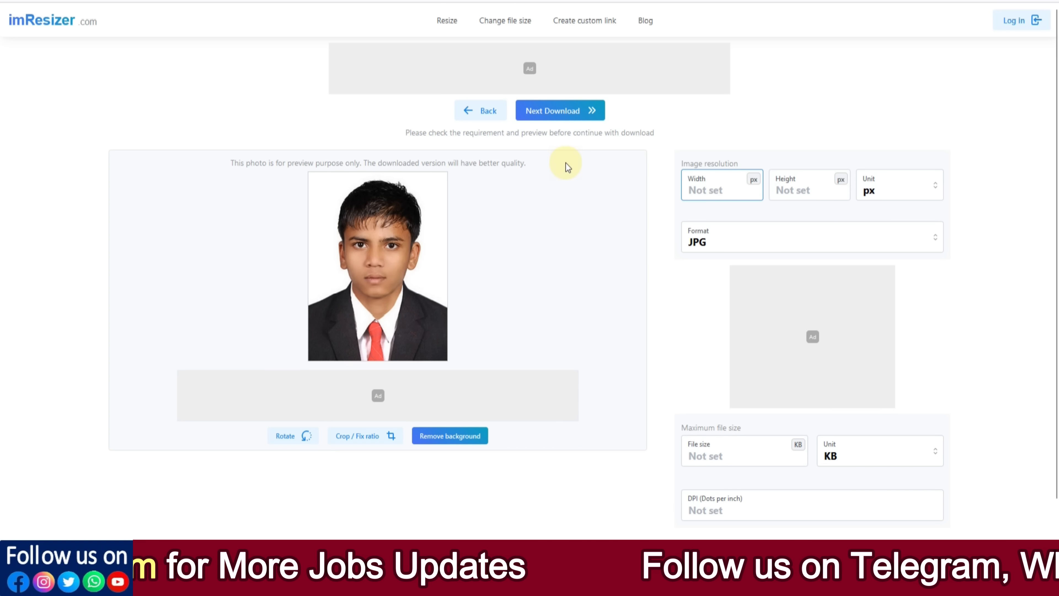
{"action": "type", "text": "240"}
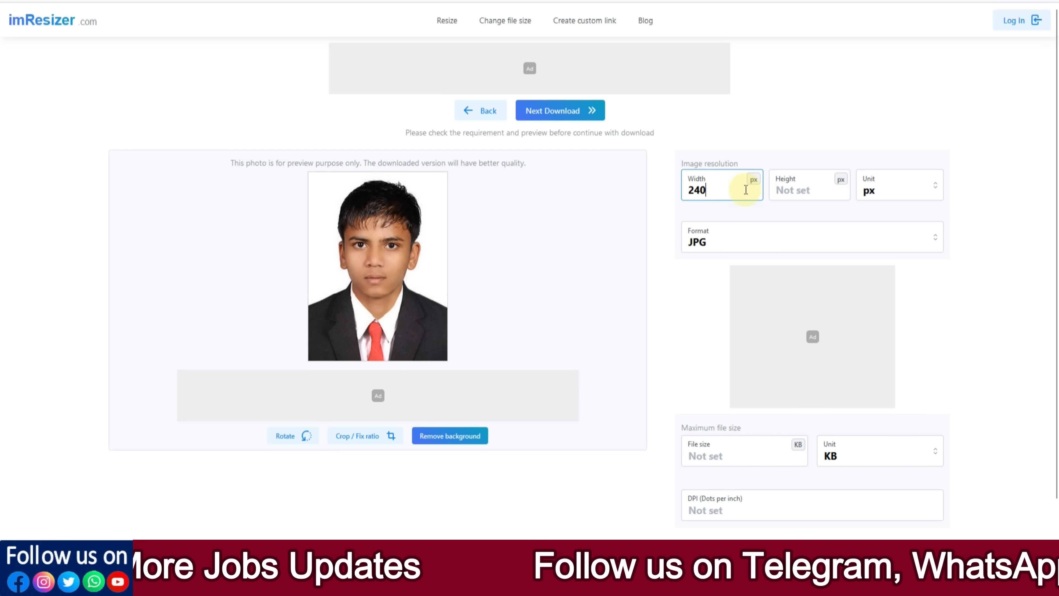
{"action": "left_click", "coordinate": [783, 192]}
{"action": "type", "text": "360"}
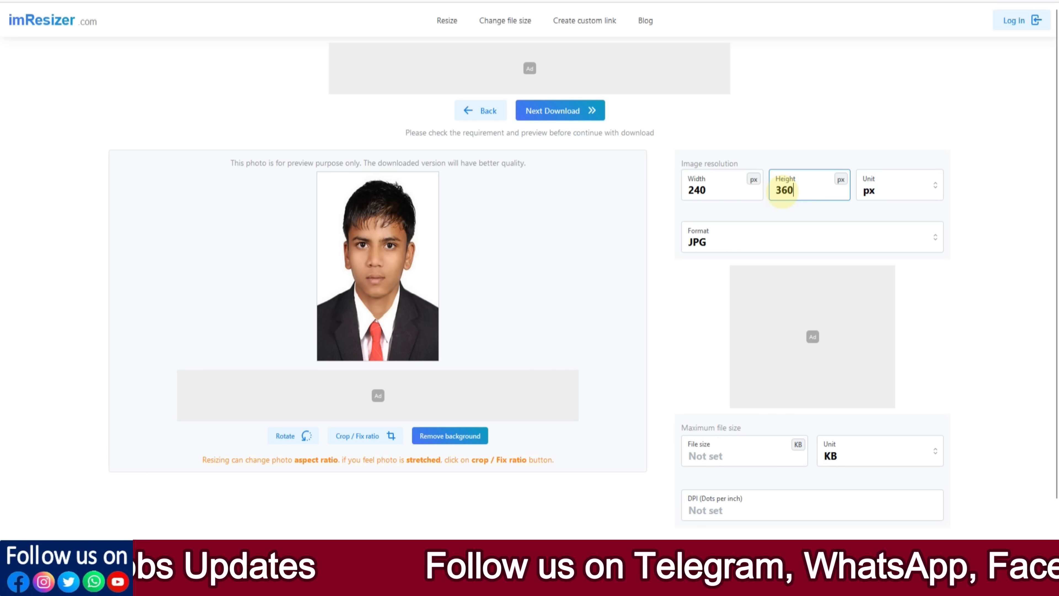
{"action": "left_click", "coordinate": [255, 0]}
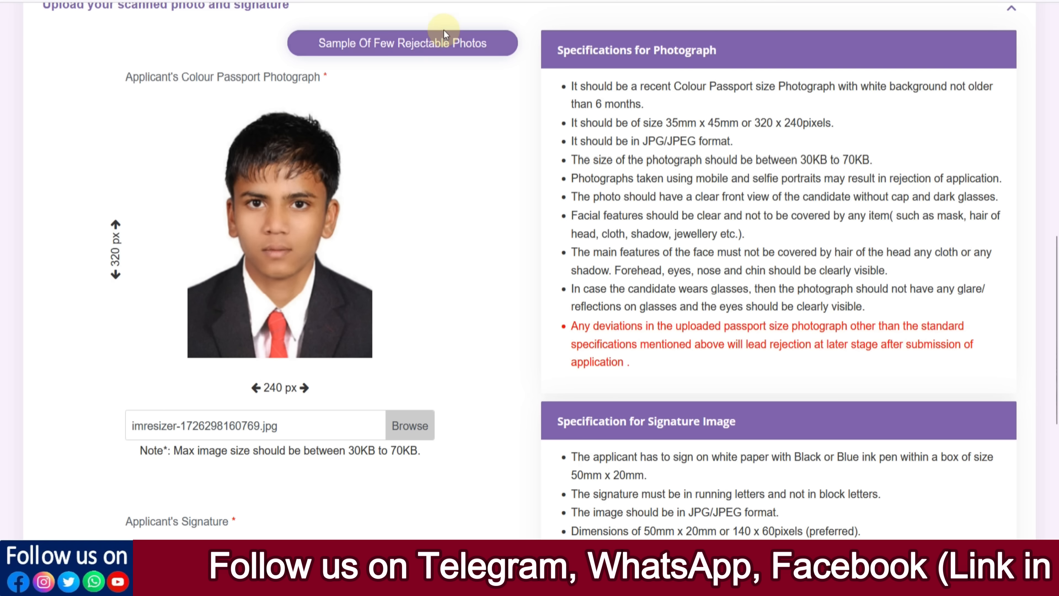
{"action": "left_click", "coordinate": [444, 1]}
{"action": "left_click", "coordinate": [782, 190]}
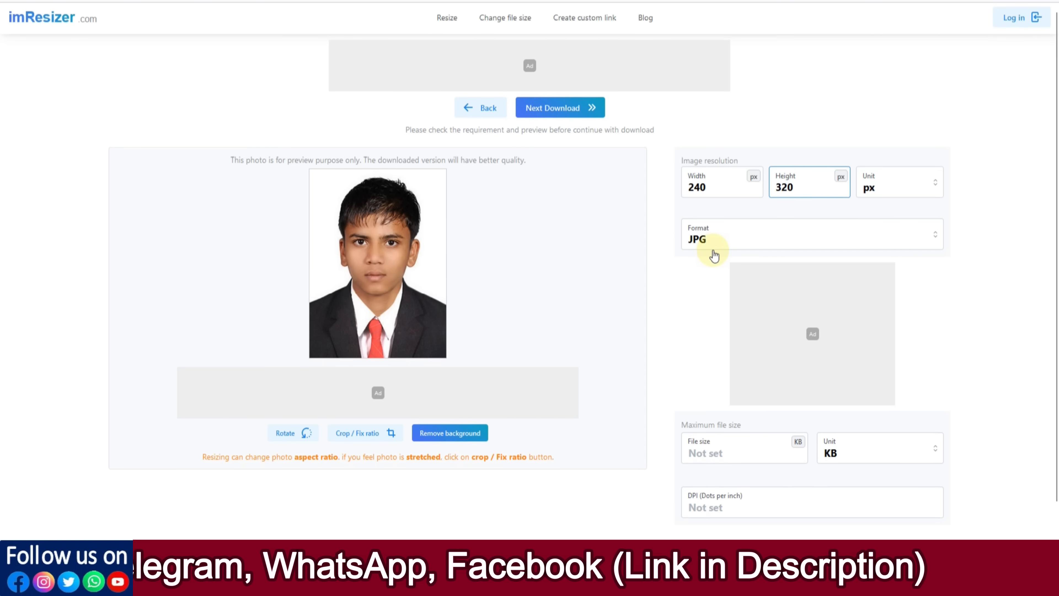
Step: Limit the photo's maximum file size to 60 KB and download the resized JPG
{"action": "scroll", "coordinate": [709, 251], "scroll_direction": "down", "scroll_amount": 1}
{"action": "left_click", "coordinate": [717, 416]}
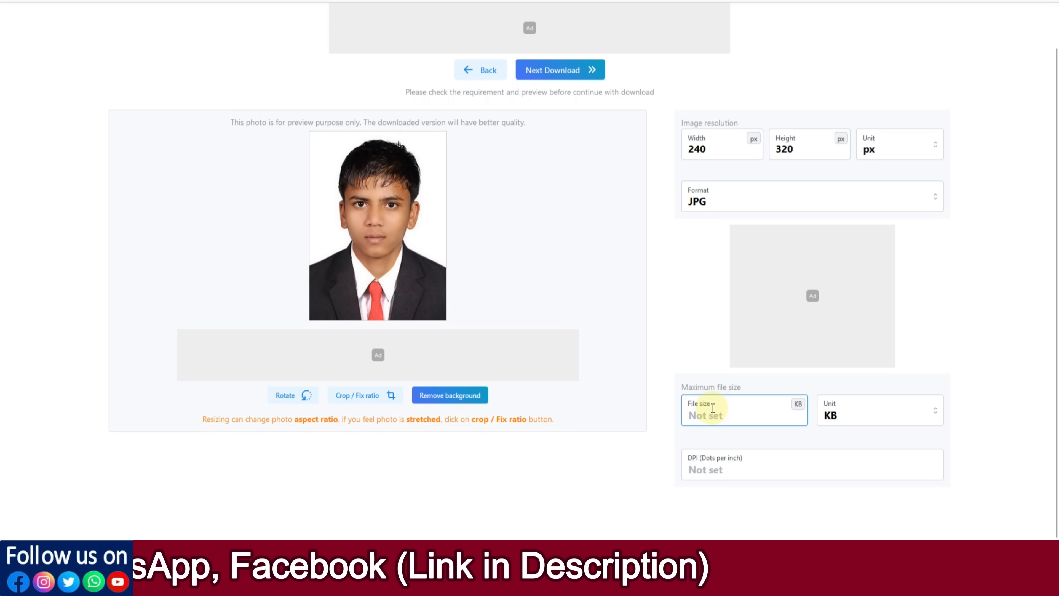
{"action": "type", "text": "60"}
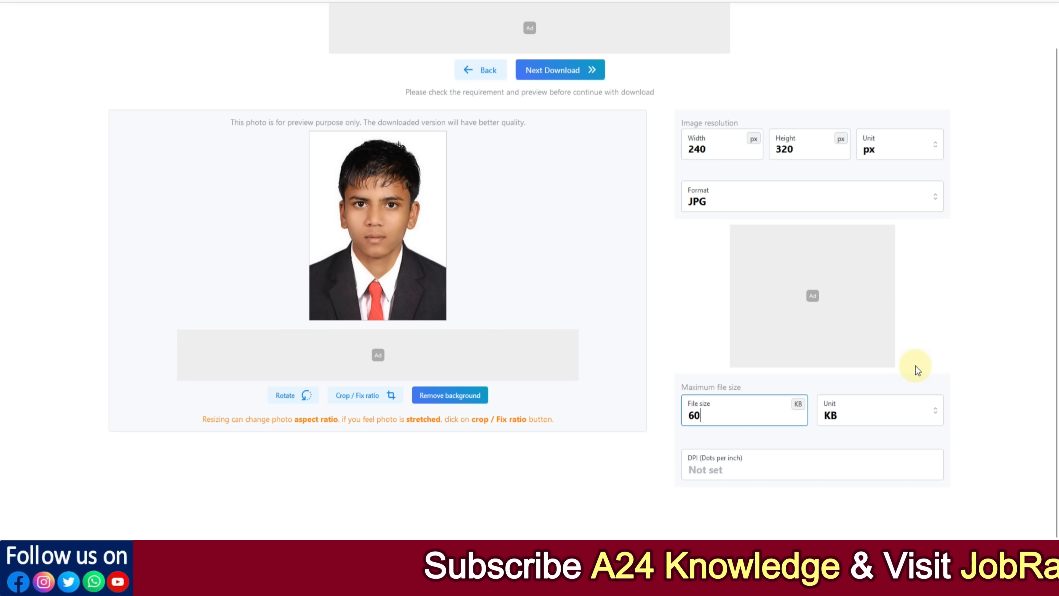
{"action": "left_click", "coordinate": [983, 387]}
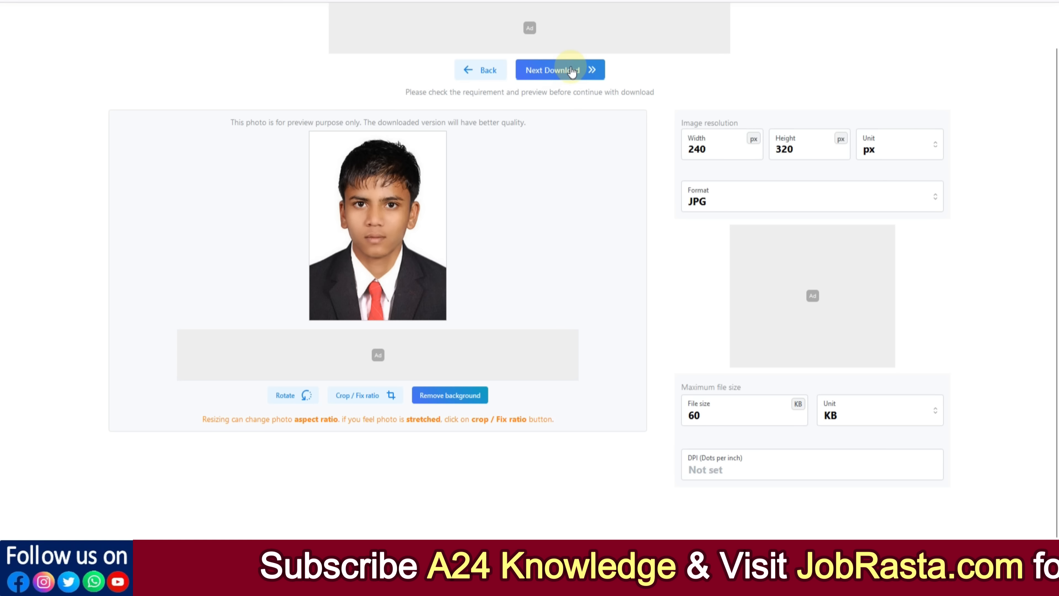
{"action": "left_click", "coordinate": [546, 75]}
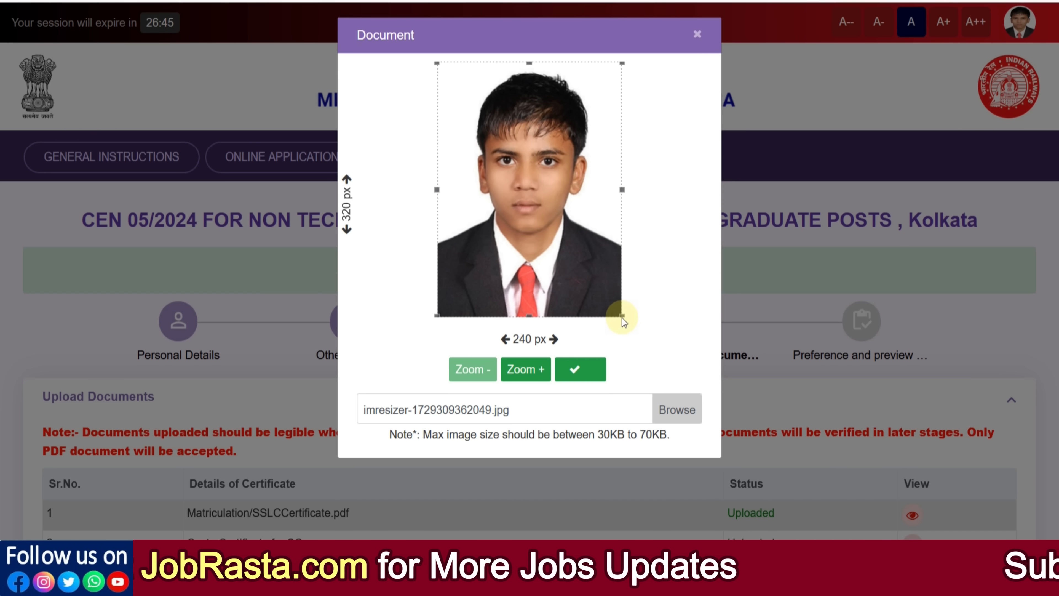
Step: Crop imresizer-1729309362049.jpg slightly in the application form, accept it as the applicant's photograph, and review the signature image specifications
{"action": "left_click_drag", "start_coordinate": [621, 316], "coordinate": [599, 296]}
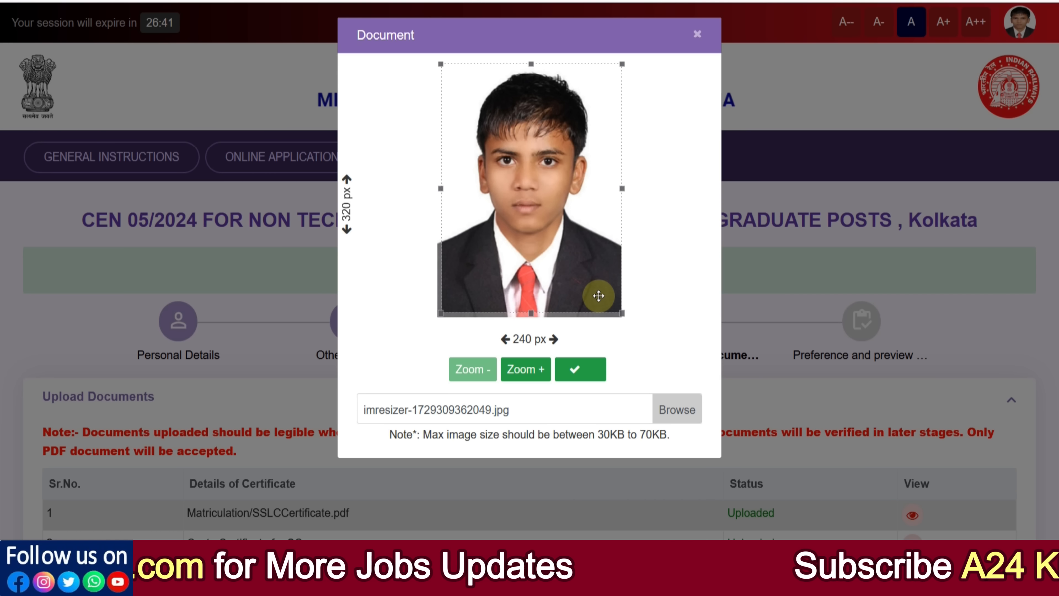
{"action": "left_click", "coordinate": [589, 366]}
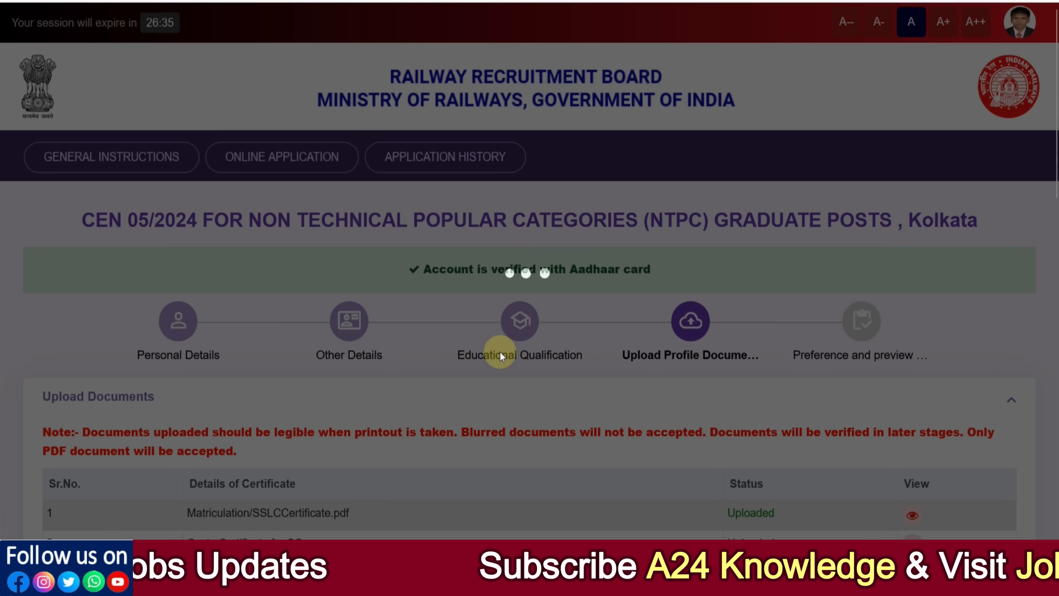
{"action": "scroll", "coordinate": [501, 351], "scroll_direction": "down", "scroll_amount": 1}
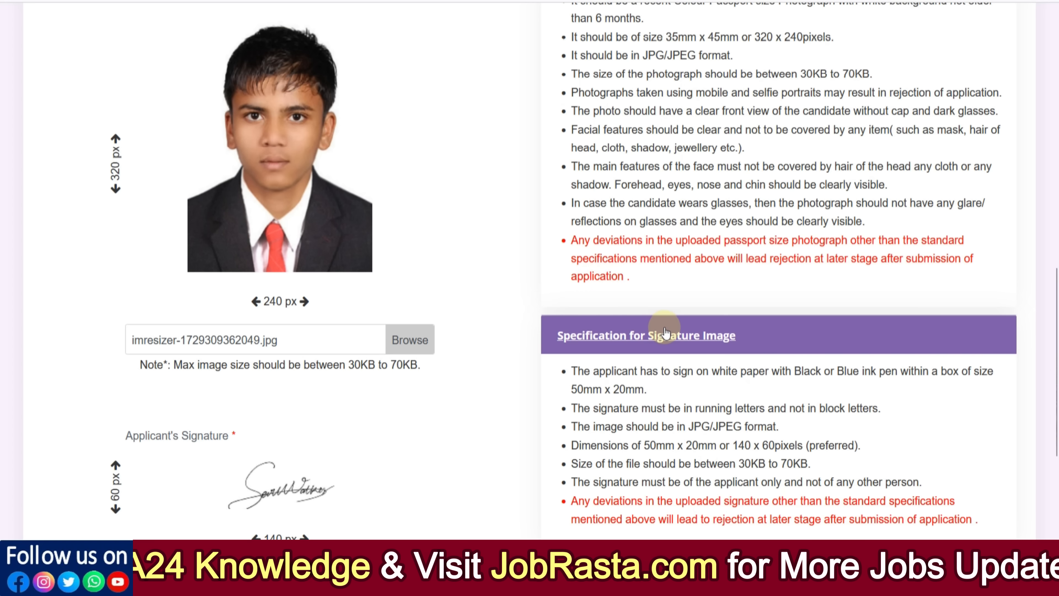
{"action": "scroll", "coordinate": [665, 329], "scroll_direction": "down", "scroll_amount": 2}
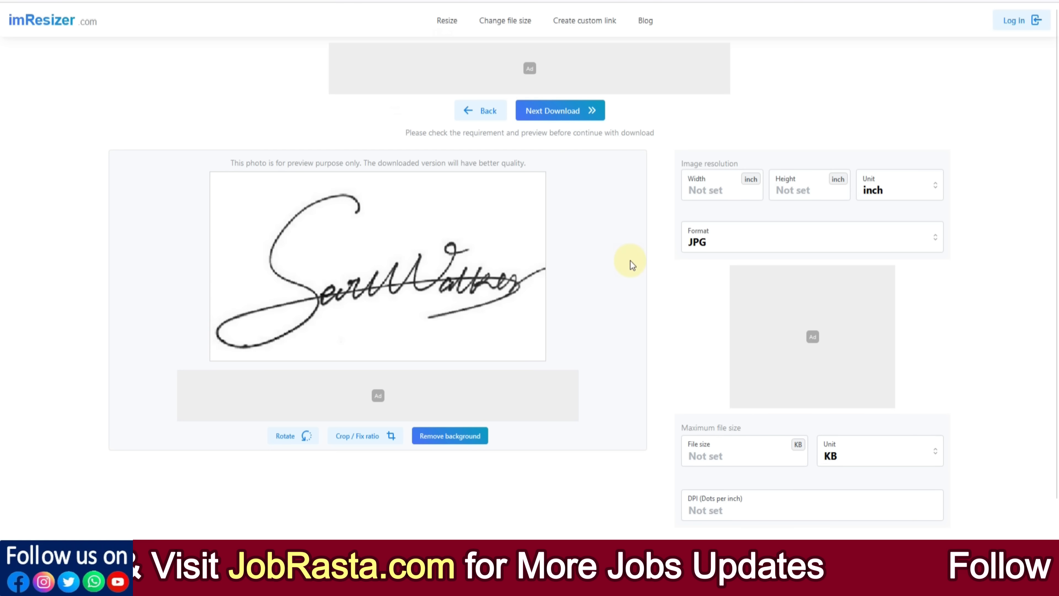
Step: Set the signature image's resolution in imResizer to 140 px wide by 60 px high
{"action": "left_click", "coordinate": [782, 191]}
{"action": "type", "text": "60"}
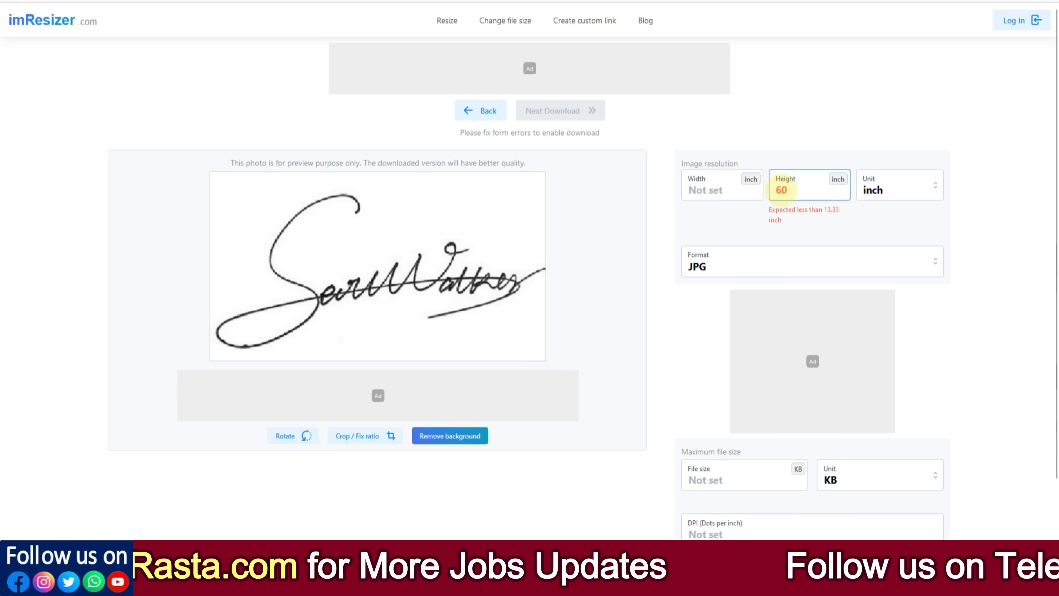
{"action": "left_click", "coordinate": [721, 188]}
{"action": "type", "text": "140"}
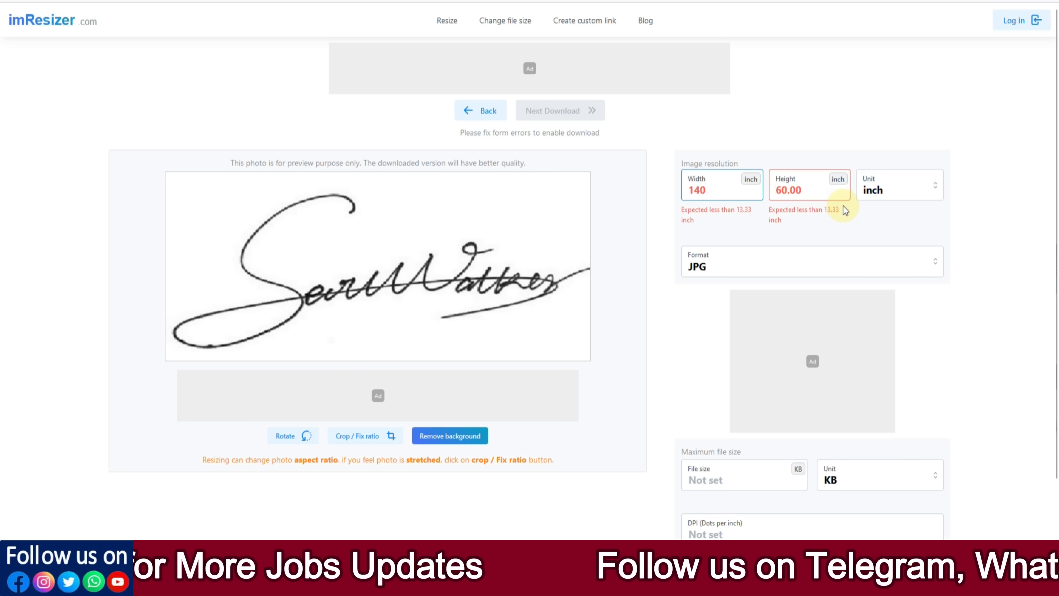
{"action": "left_click", "coordinate": [871, 189]}
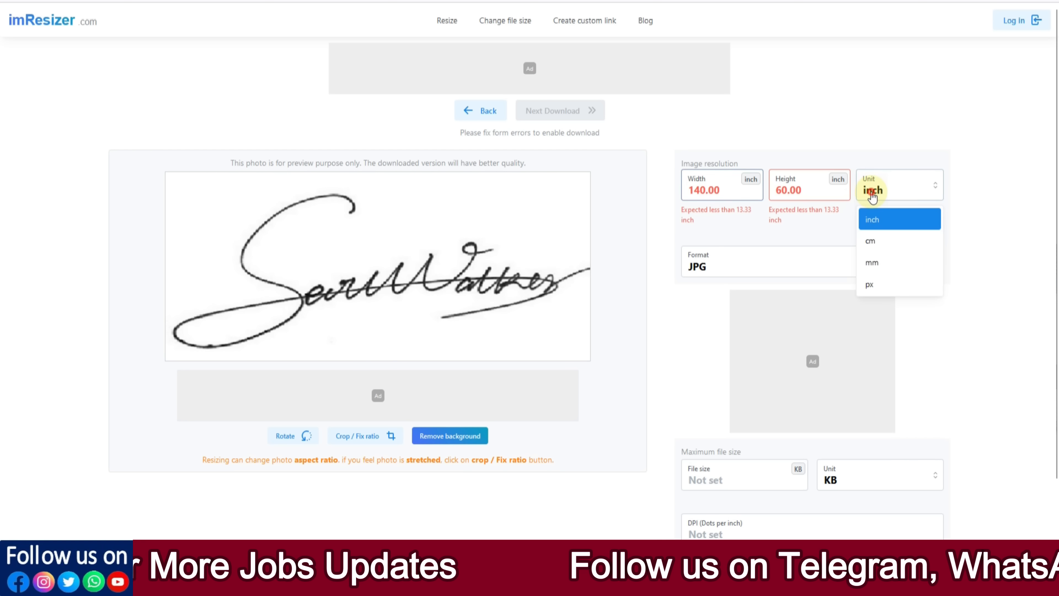
{"action": "left_click", "coordinate": [878, 284]}
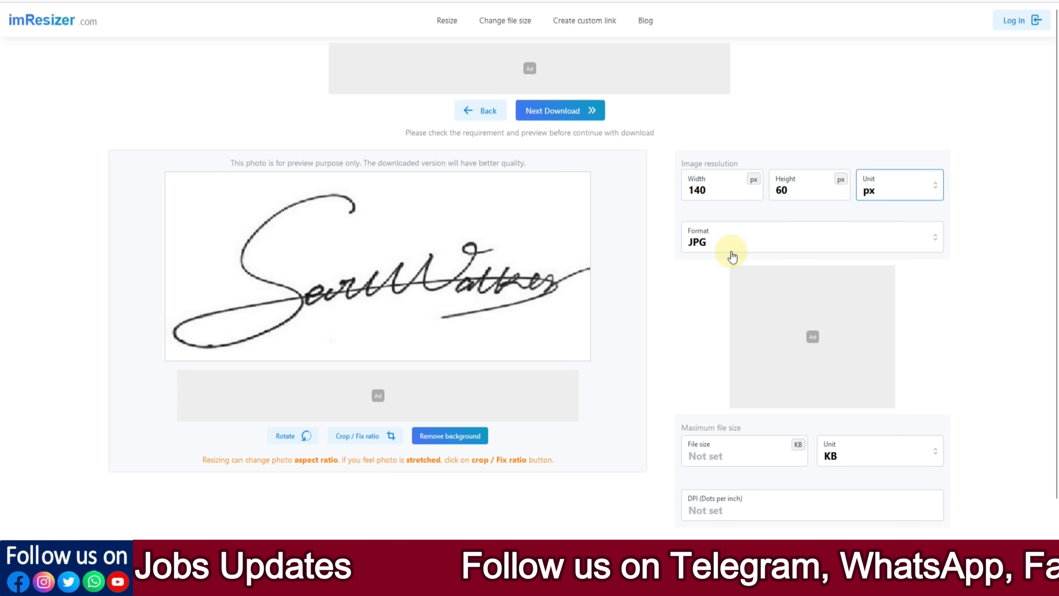
Step: Limit the signature's maximum file size to 70 KB and download it in JPG format
{"action": "scroll", "coordinate": [739, 261], "scroll_direction": "down", "scroll_amount": 1}
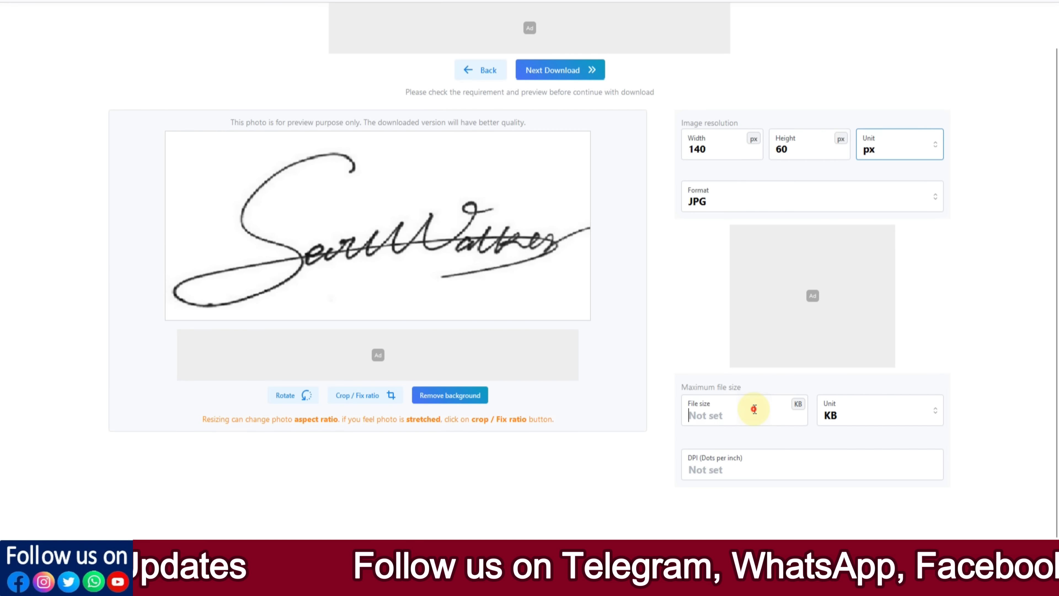
{"action": "left_click", "coordinate": [743, 404]}
{"action": "type", "text": "70"}
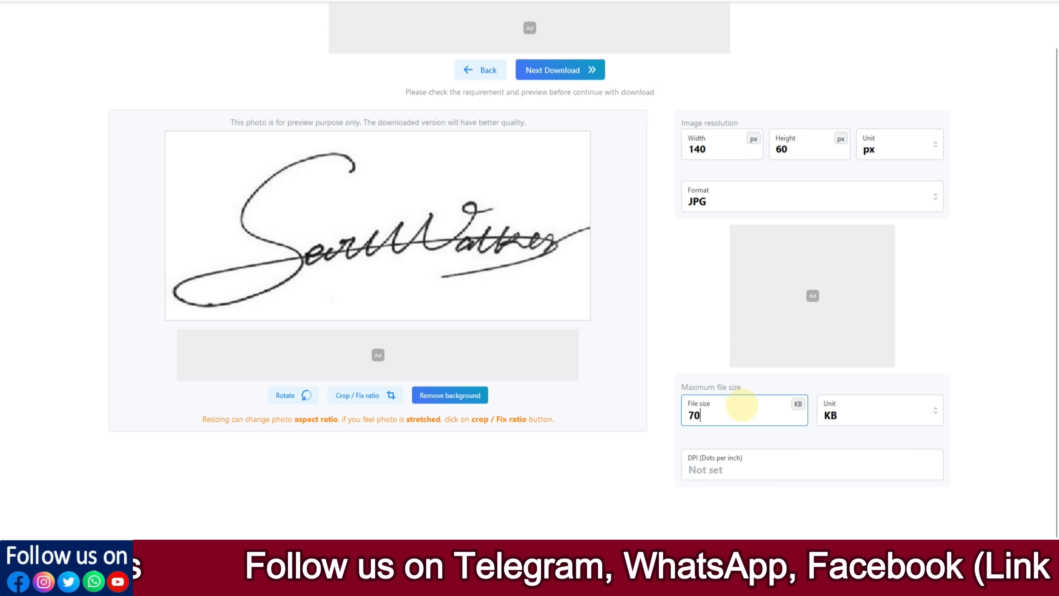
{"action": "scroll", "coordinate": [584, 243], "scroll_direction": "up", "scroll_amount": 1}
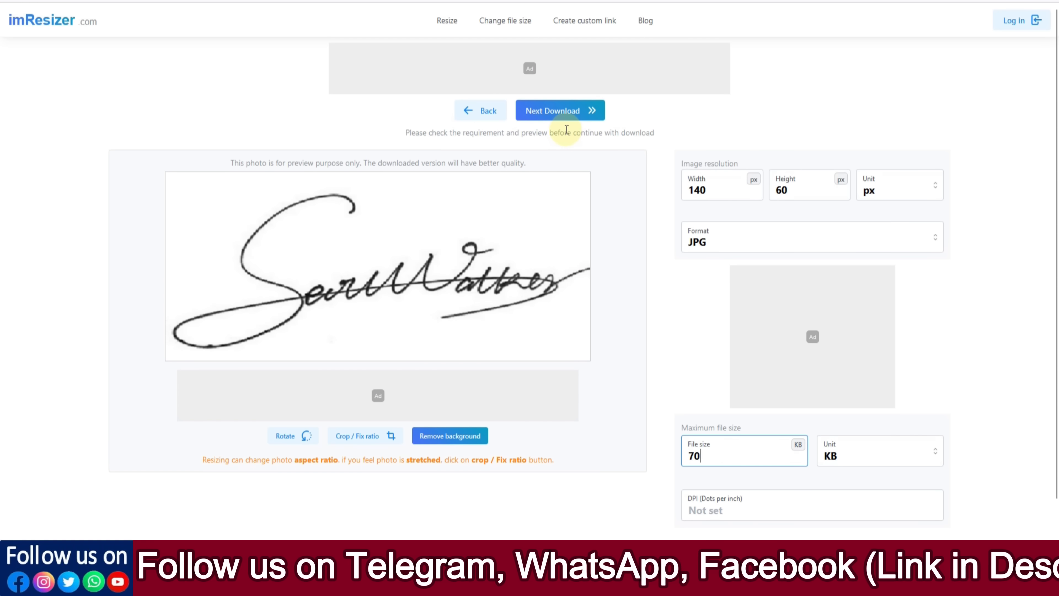
{"action": "left_click", "coordinate": [559, 124]}
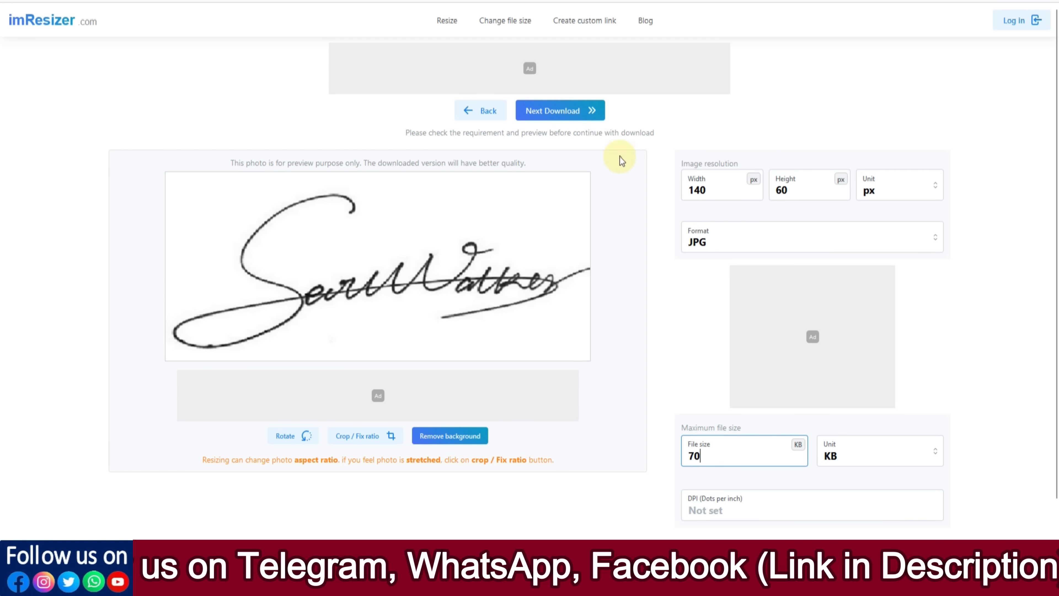
{"action": "left_click", "coordinate": [705, 238]}
{"action": "left_click", "coordinate": [327, 106]}
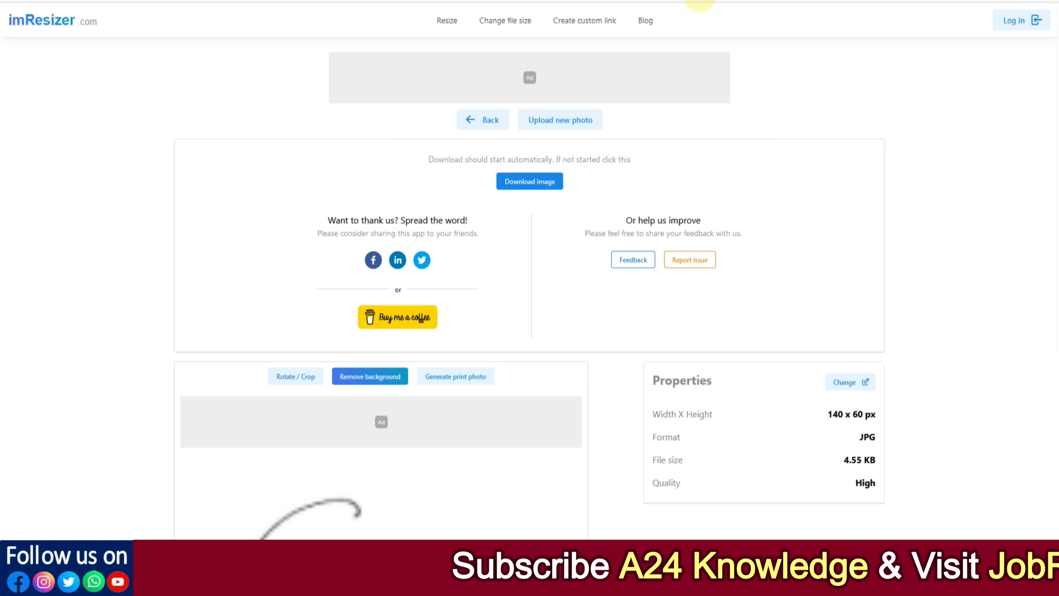
Step: Switch to Pi7 Image Tool's image size increaser and load the resized signature imresizer-1729309444034.jpg
{"action": "left_click", "coordinate": [669, 0]}
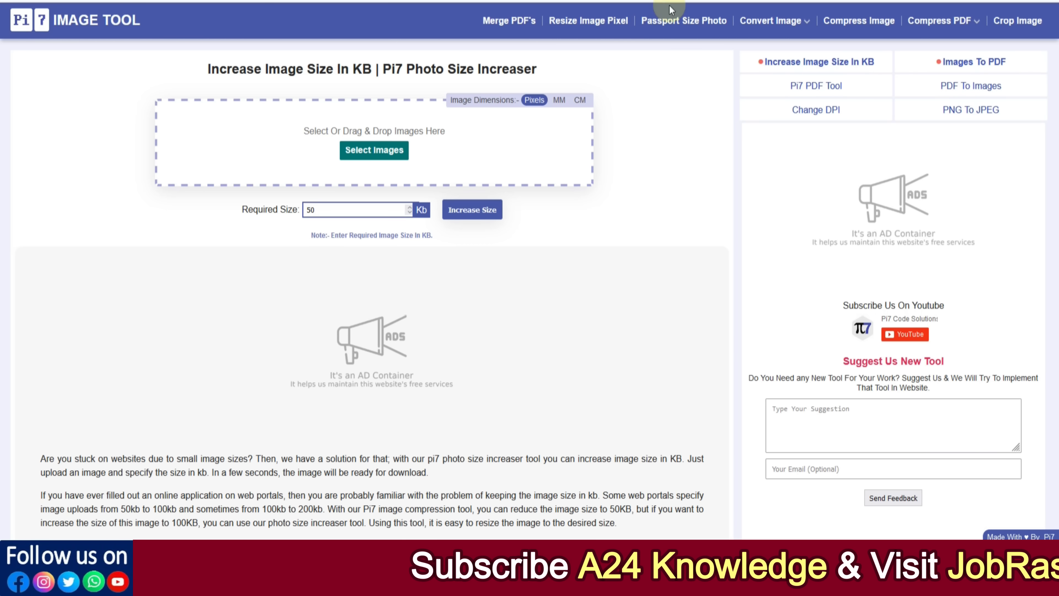
{"action": "left_click", "coordinate": [375, 152]}
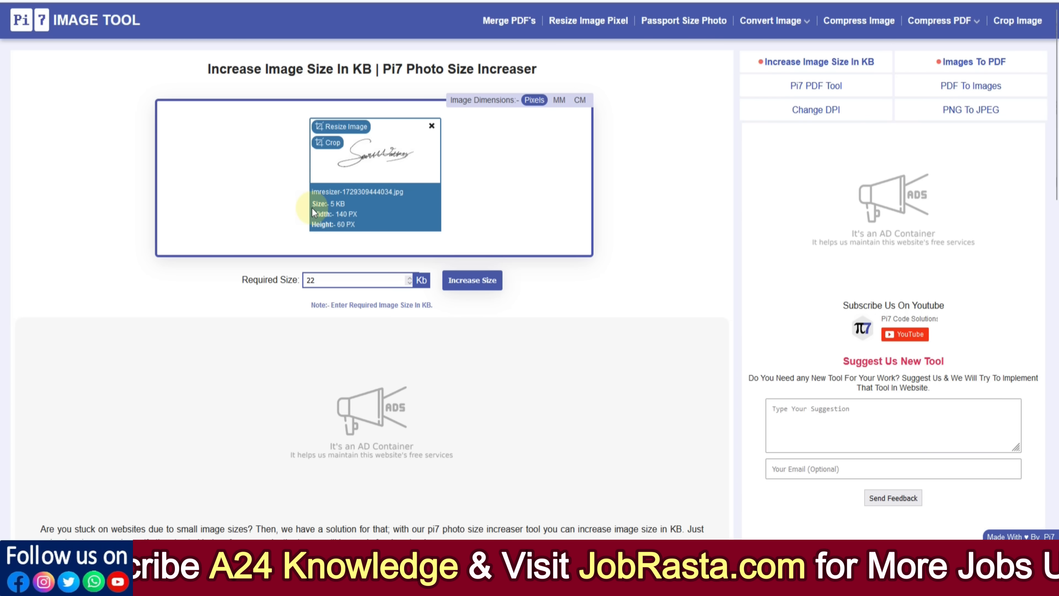
{"action": "key", "text": "ctrl+plus"}
{"action": "key", "text": "ctrl+plus"}
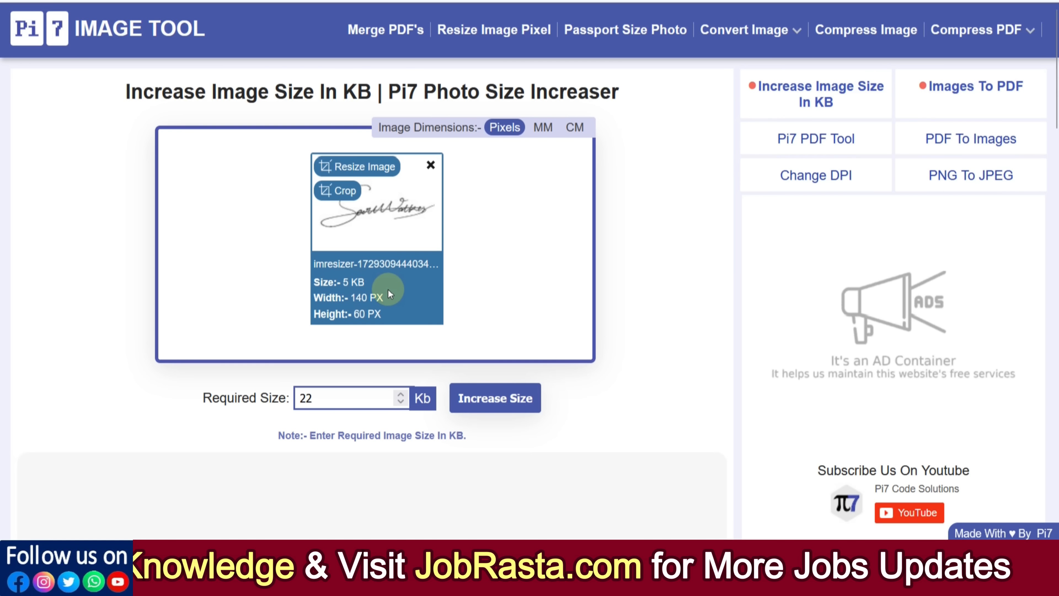
{"action": "key", "text": "ctrl+minus"}
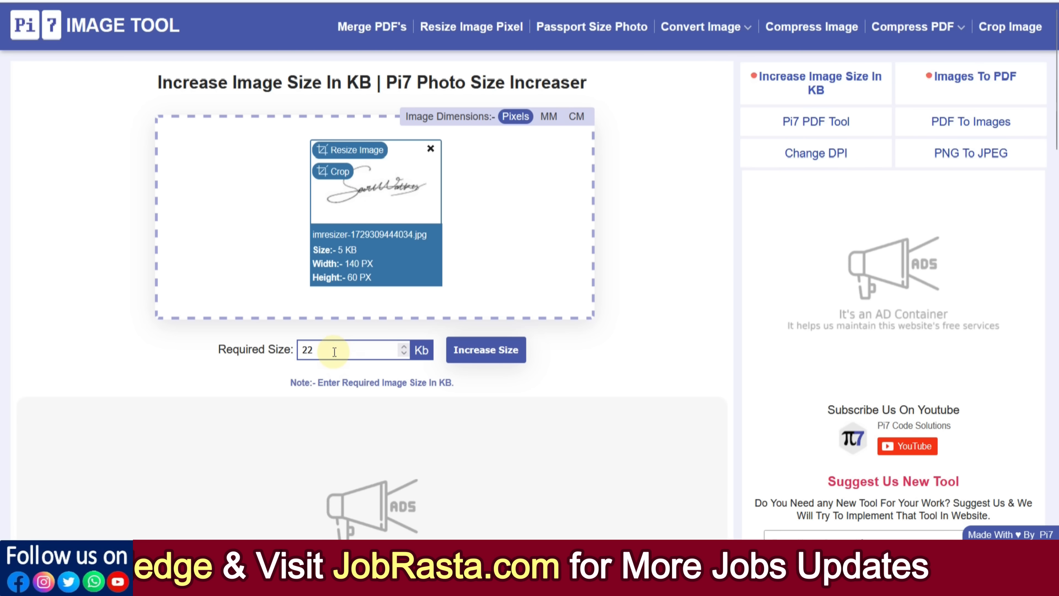
Step: Set the signature's required size to 35 KB and run the size increase
{"action": "left_click", "coordinate": [327, 350]}
{"action": "left_click_drag", "start_coordinate": [309, 349], "coordinate": [294, 347]}
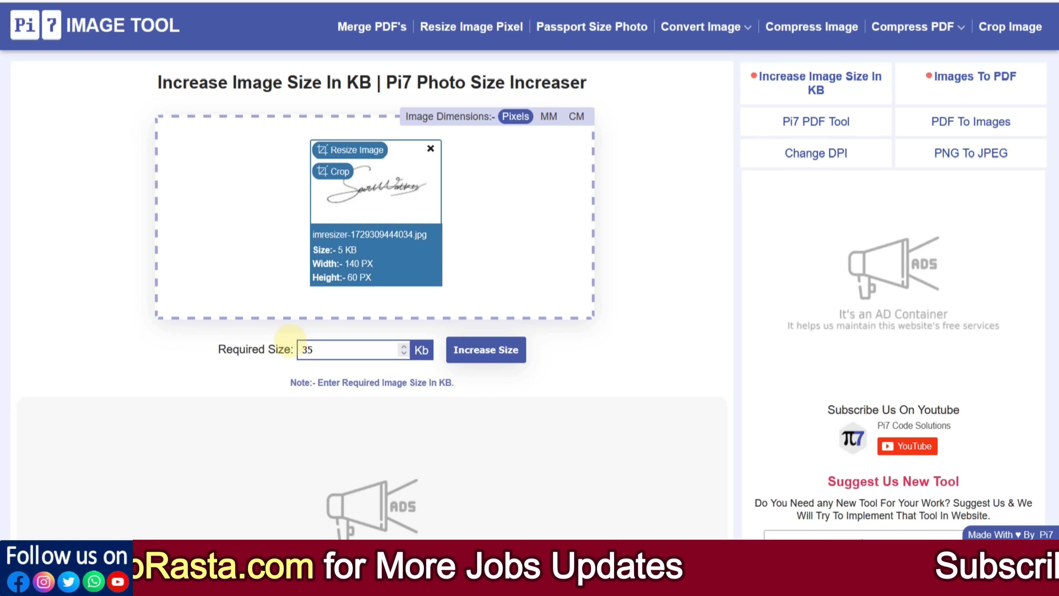
{"action": "type", "text": "35"}
{"action": "left_click", "coordinate": [477, 357]}
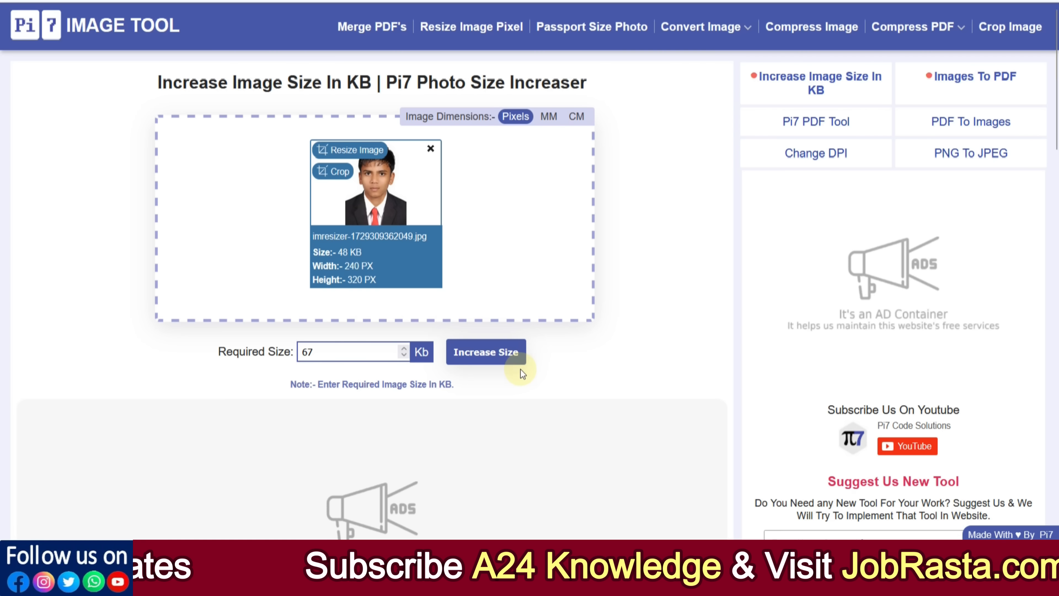
Step: Increase the photo imresizer-1729309362049.jpg to 67 KB and download both the enlarged signature and the enlarged photo
{"action": "left_click", "coordinate": [498, 361]}
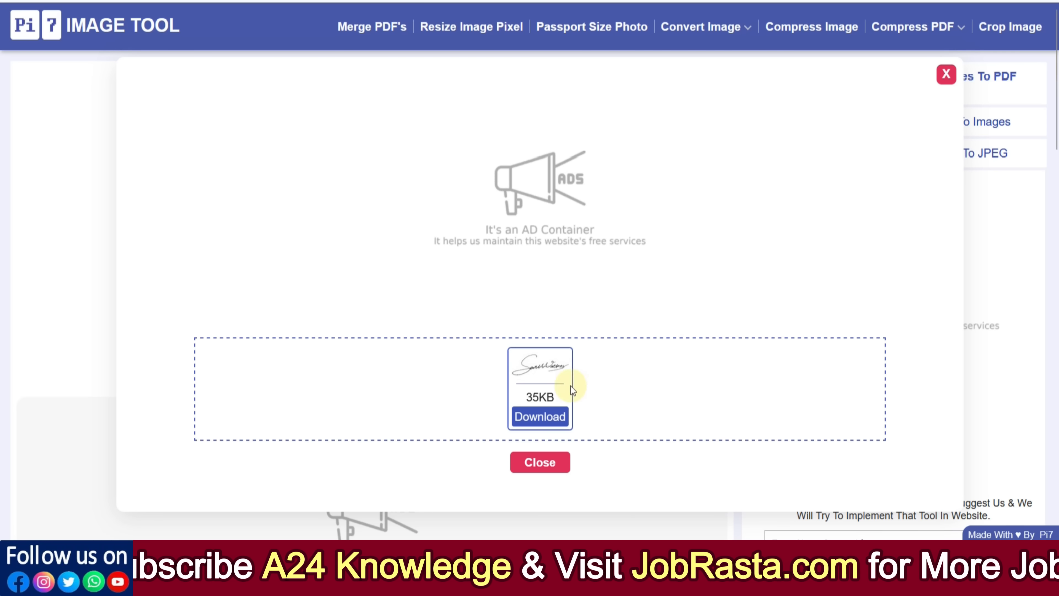
{"action": "left_click", "coordinate": [551, 425]}
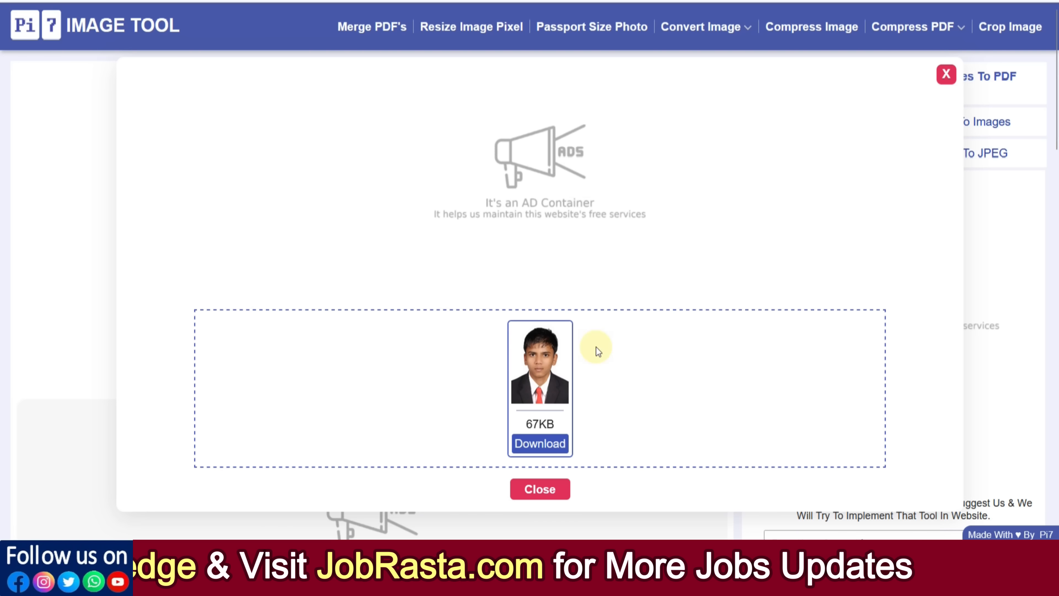
{"action": "left_click", "coordinate": [550, 450]}
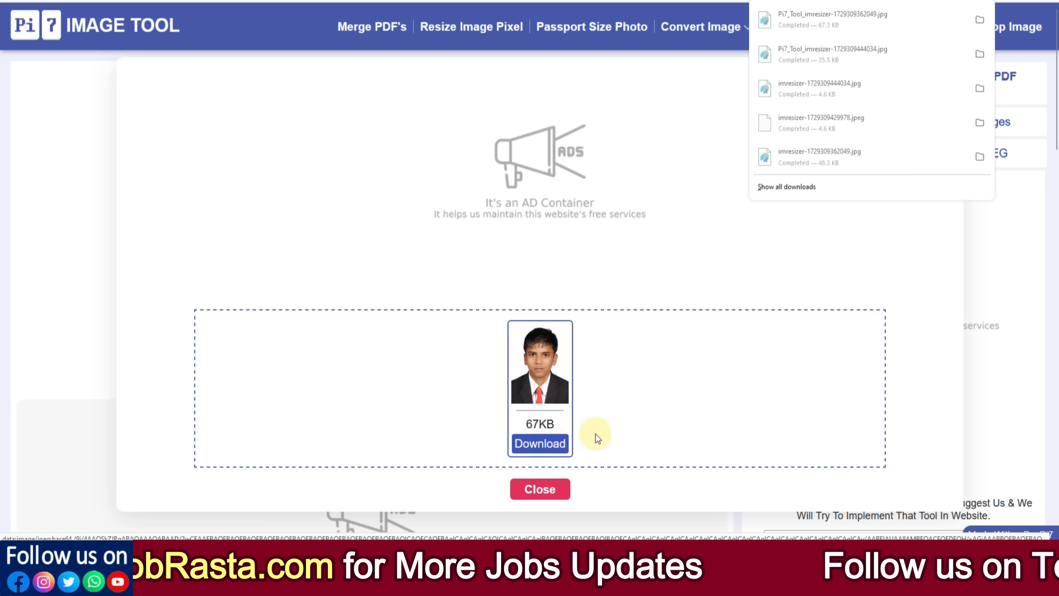
Step: Upload Pi7_Tool_imresizer-1729309444034.jpg as the applicant's signature in the application form, and save the photo and signature
{"action": "left_click", "coordinate": [686, 194]}
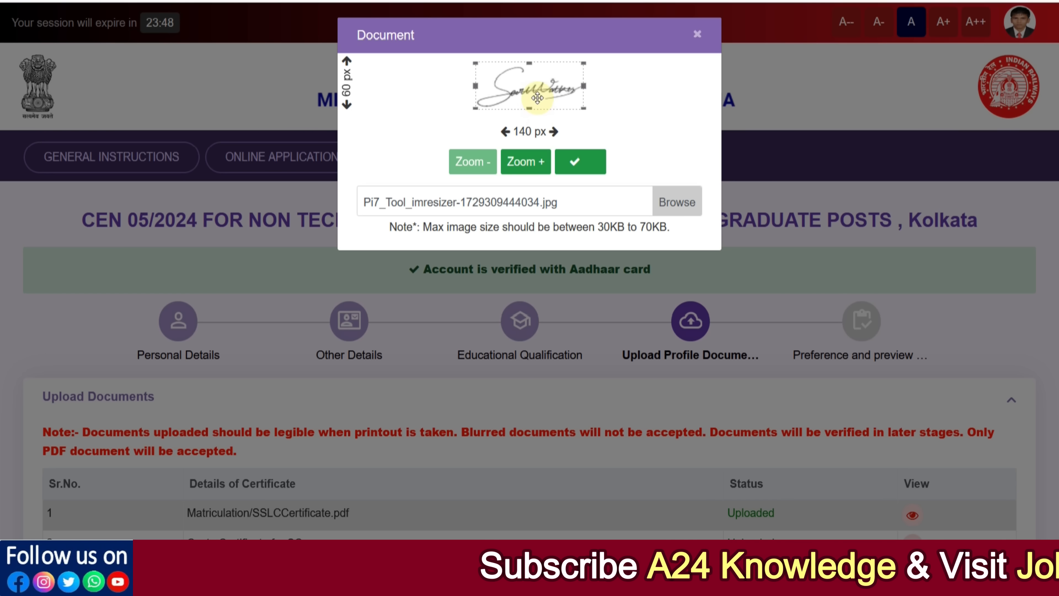
{"action": "left_click", "coordinate": [583, 167]}
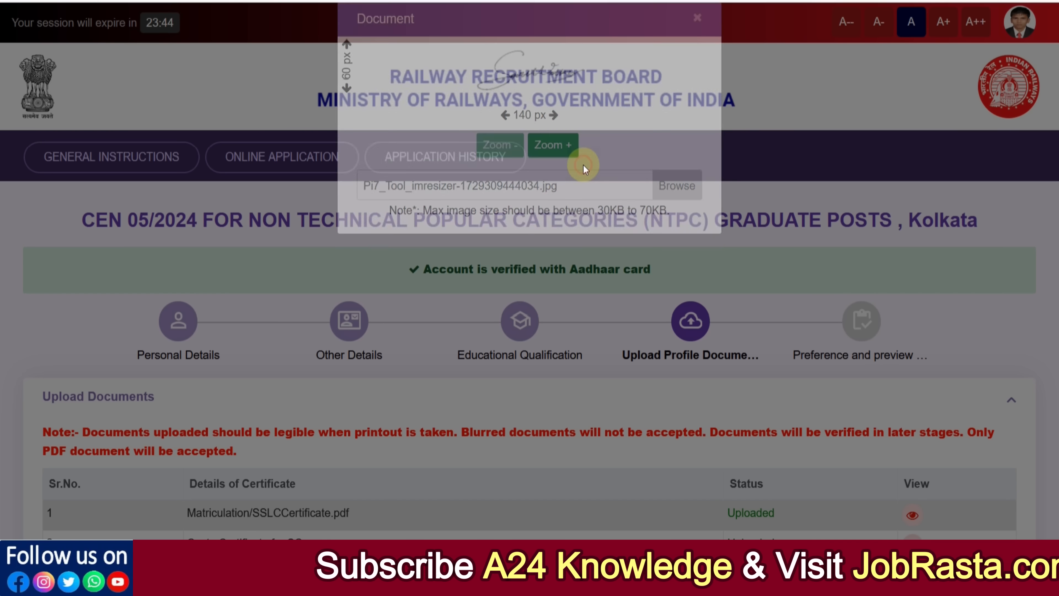
{"action": "scroll", "coordinate": [532, 228], "scroll_direction": "down", "scroll_amount": 15}
{"action": "scroll", "coordinate": [323, 337], "scroll_direction": "down", "scroll_amount": 2}
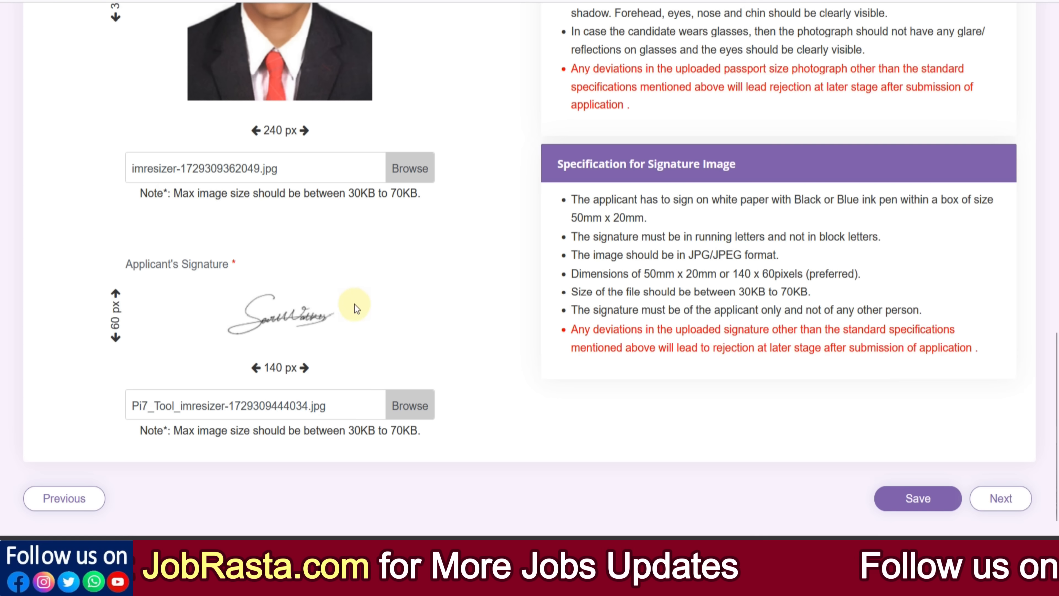
{"action": "left_click", "coordinate": [925, 498]}
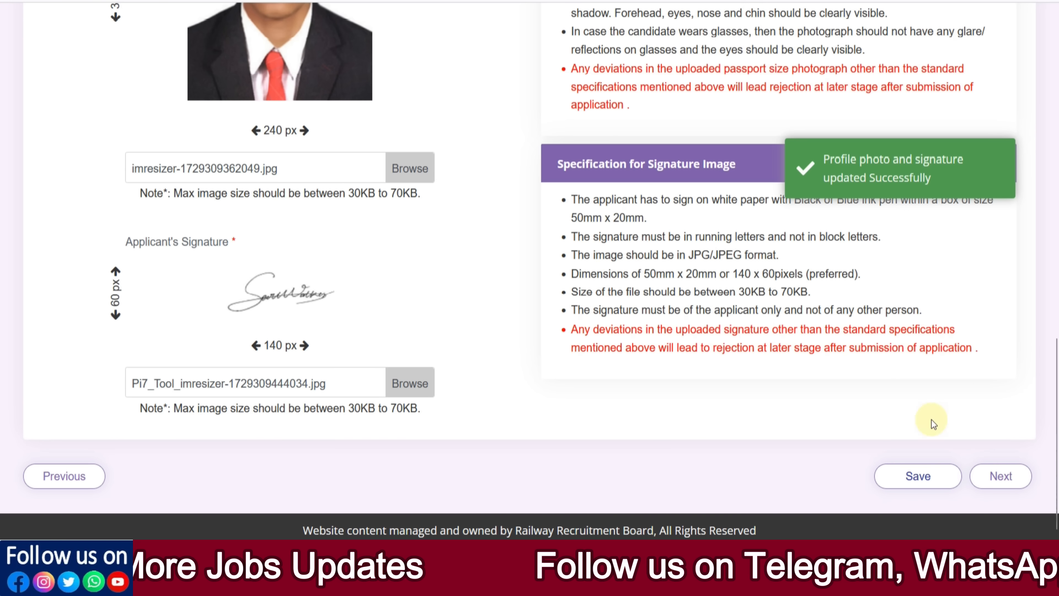
Step: Proceed to the application's preference and preview stage and view the eligible posts for RRB Kolkata
{"action": "left_click", "coordinate": [1001, 476]}
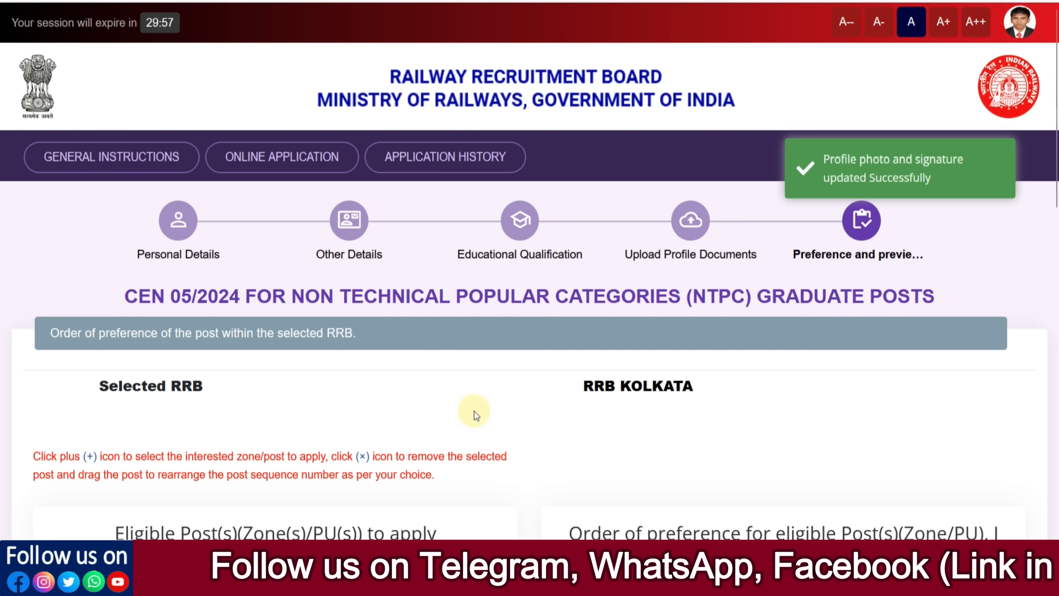
{"action": "scroll", "coordinate": [555, 323], "scroll_direction": "down", "scroll_amount": 10}
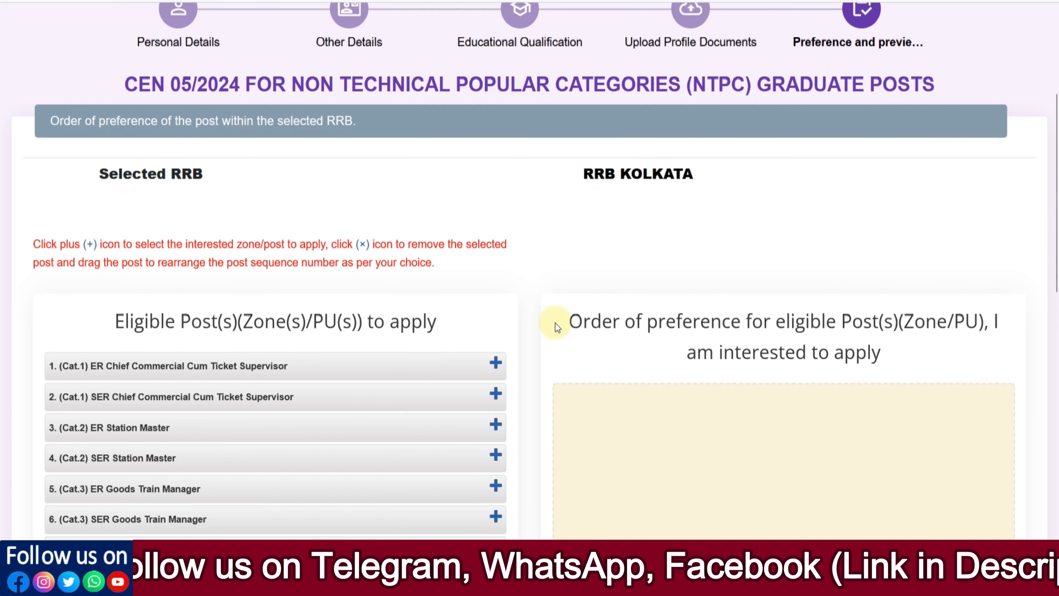